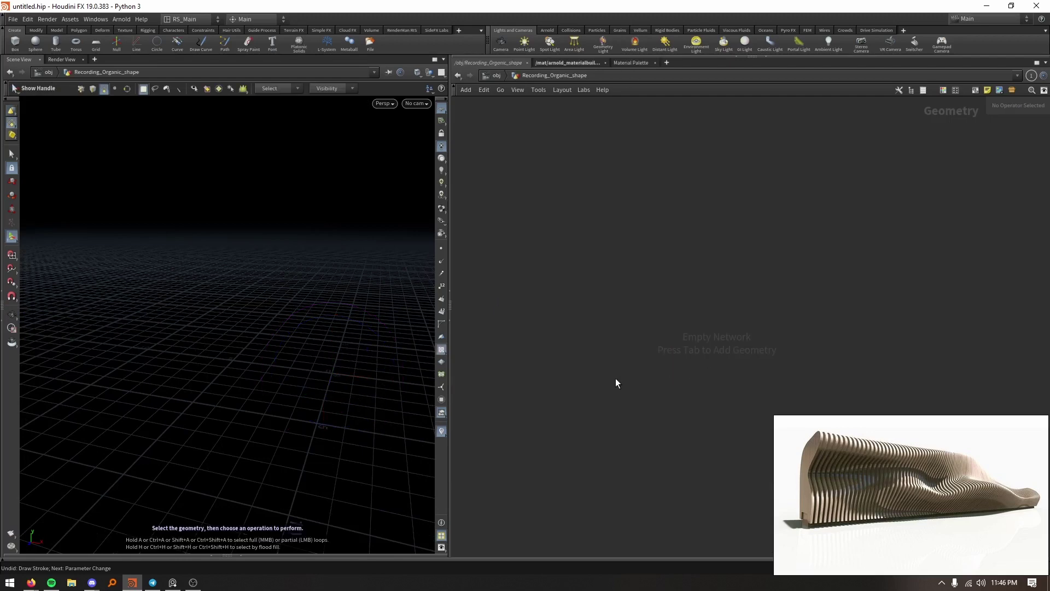
# Add a Draw Curve node to the empty geometry network and switch the viewport to the front view.
pyautogui.press('Tab')
pyautogui.write('dra')
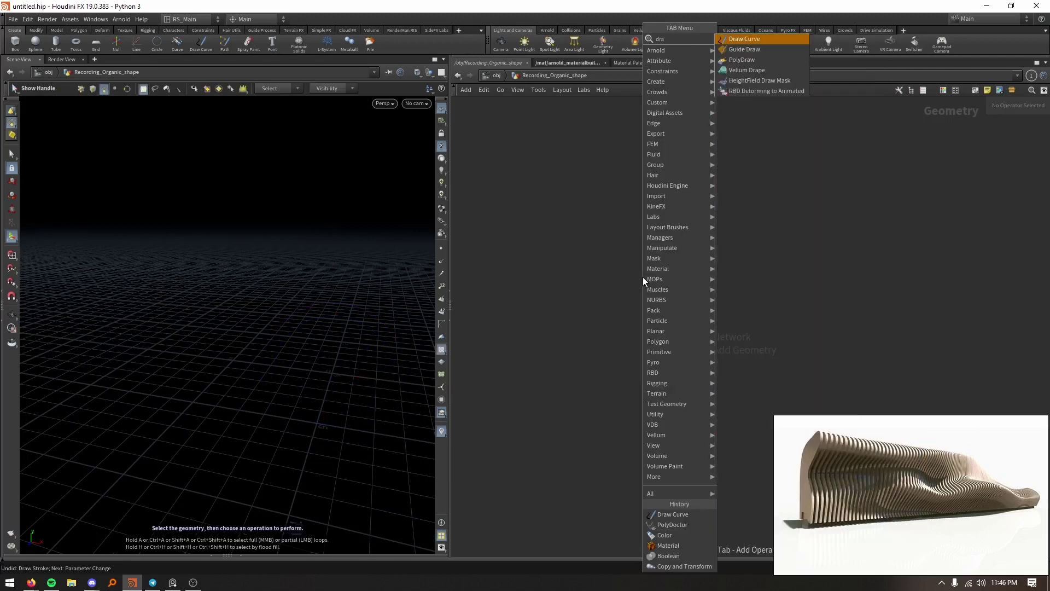
pyautogui.press('Return')
pyautogui.click(643, 280)
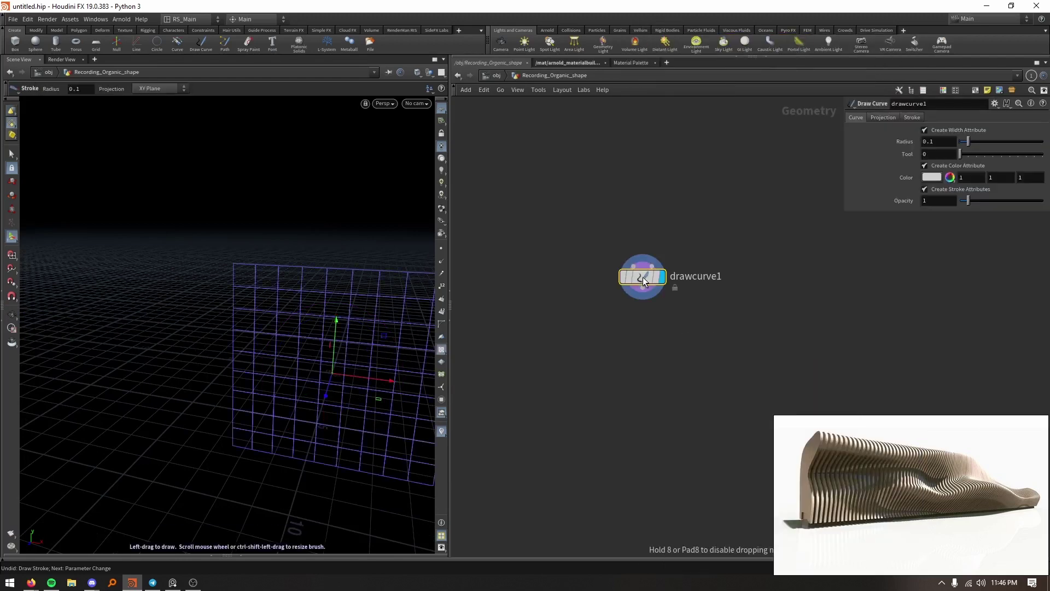
pyautogui.press('Escape')
pyautogui.moveTo(375, 336)
pyautogui.mouseDown()
pyautogui.moveTo(290, 321)
pyautogui.moveTo(306, 357)
pyautogui.mouseUp()
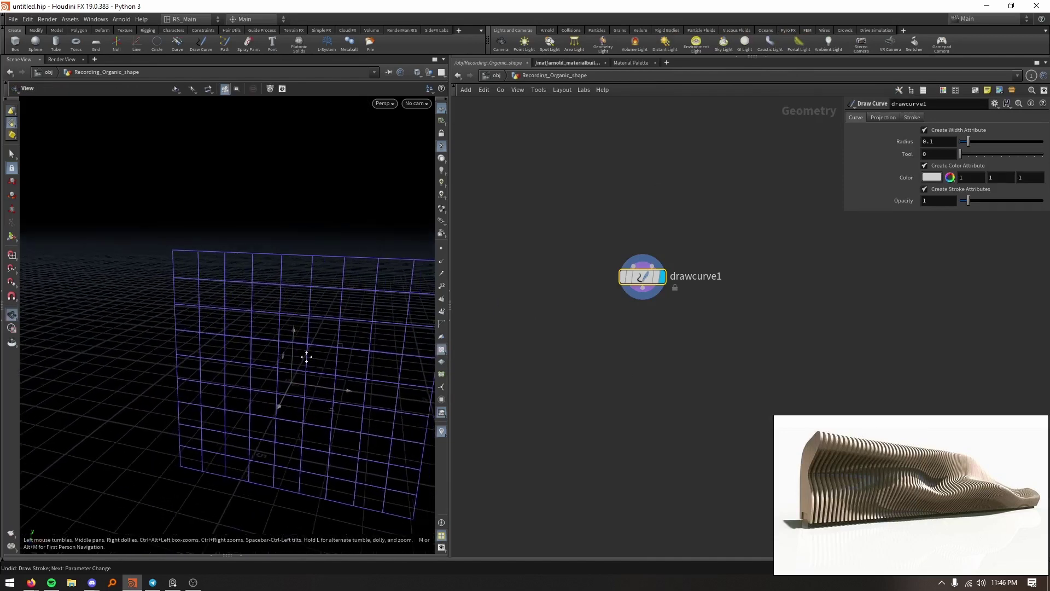
pyautogui.press('f')
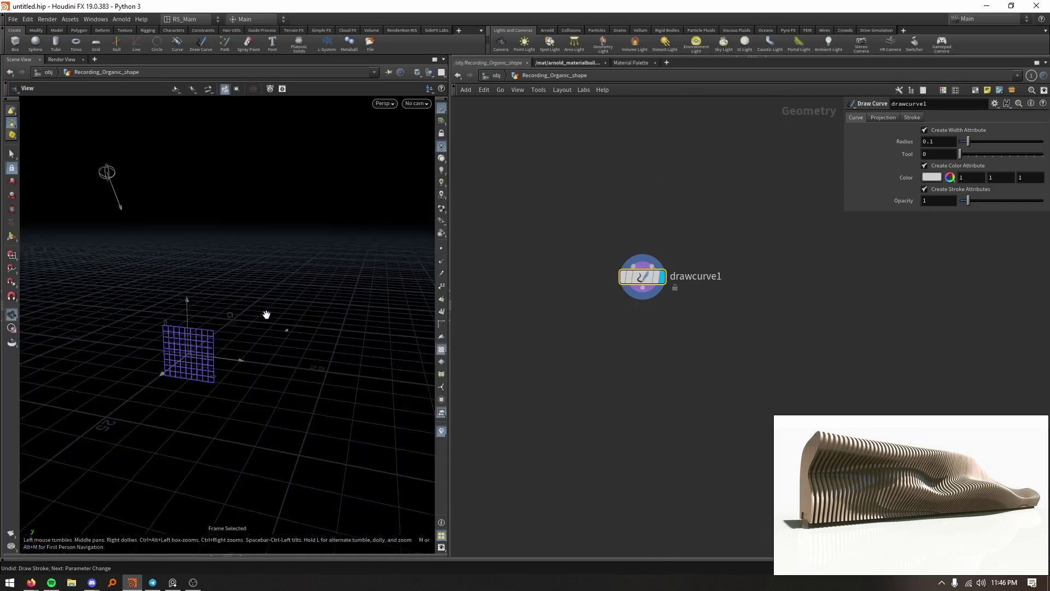
pyautogui.hotkey('space', '3')
pyautogui.press('Return')
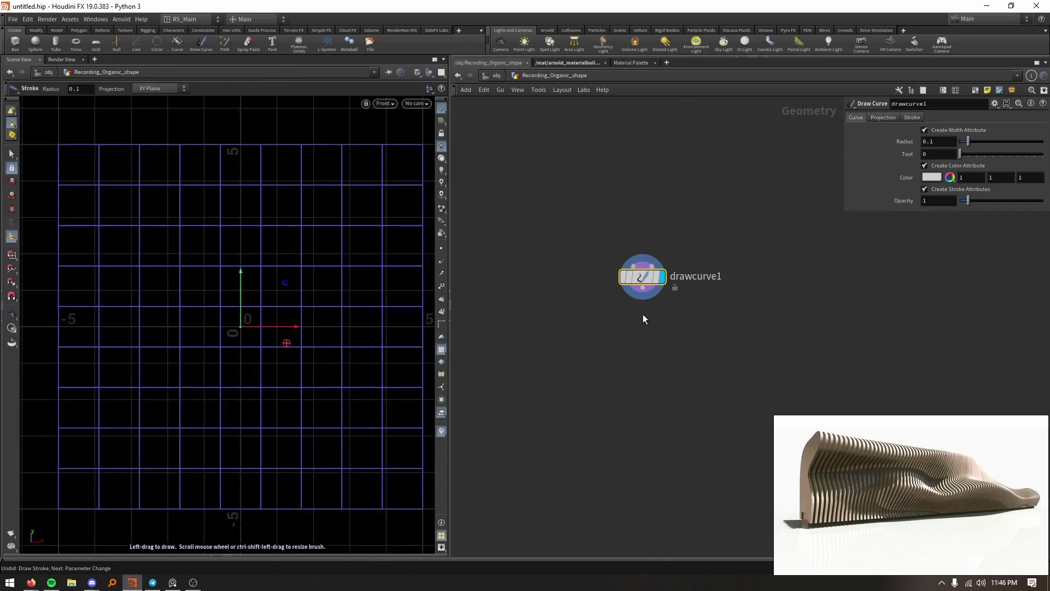
pyautogui.moveTo(643, 315); pyautogui.dragTo(578, 317, button='middle')
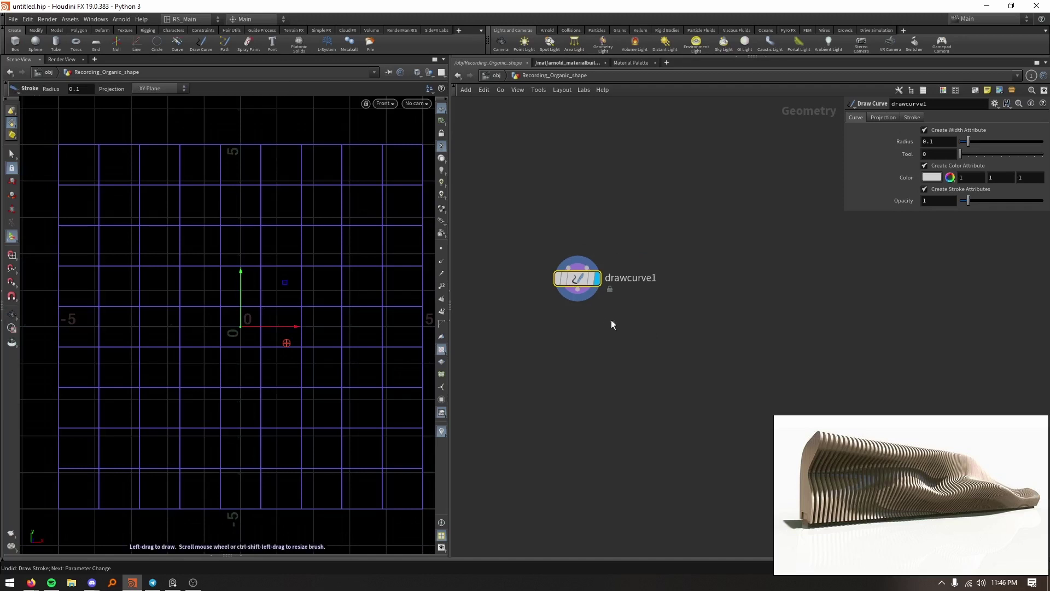
# Draw a closed L-shaped seat profile about 5 units wide and 5 units tall on the XY plane at the origin.
pyautogui.click(883, 118)
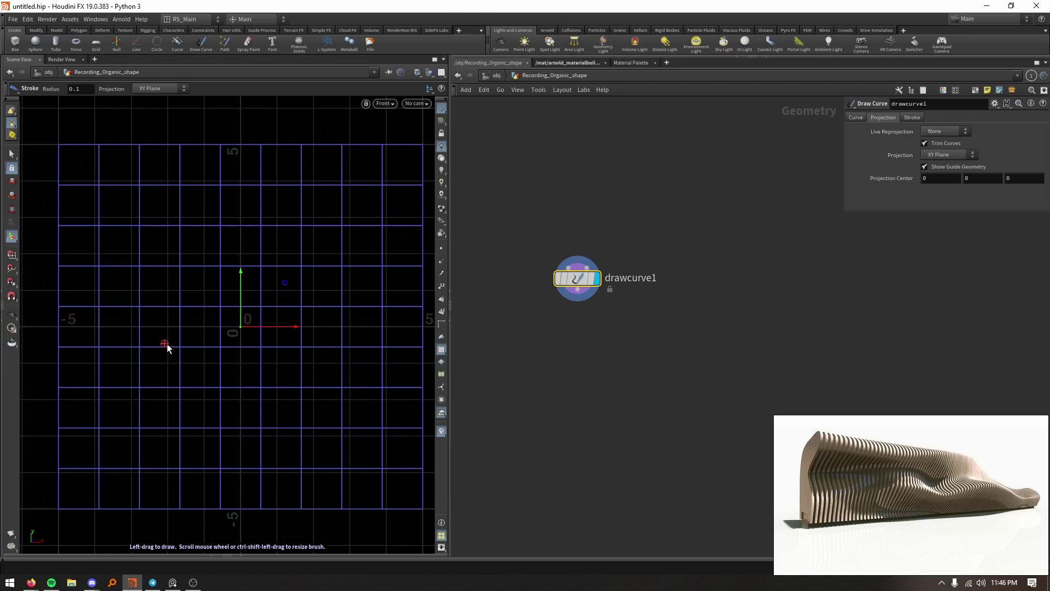
pyautogui.moveTo(167, 343); pyautogui.dragTo(271, 343)
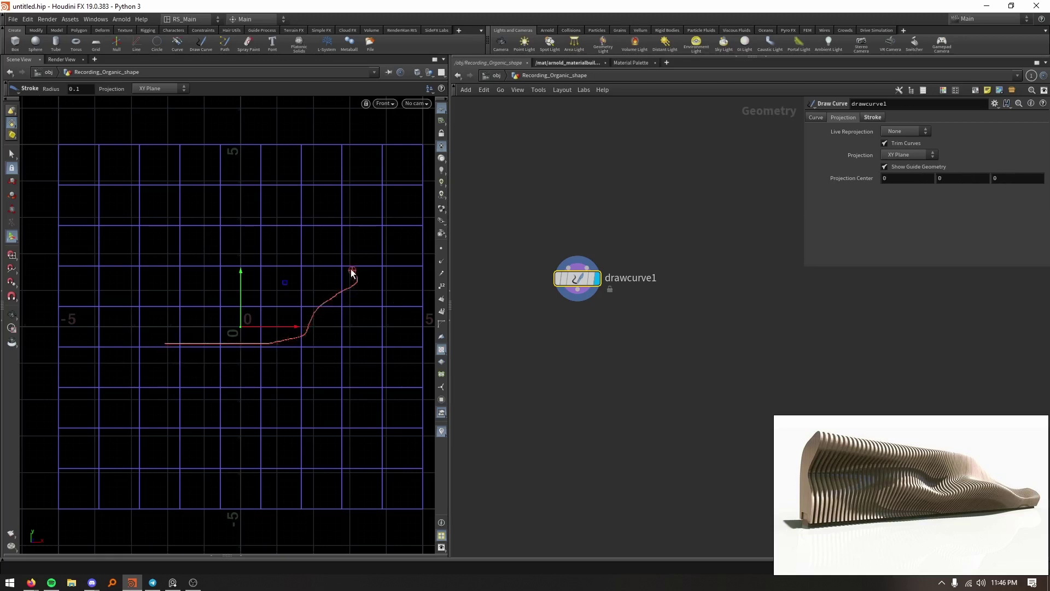
pyautogui.moveTo(239, 235); pyautogui.dragTo(211, 165)
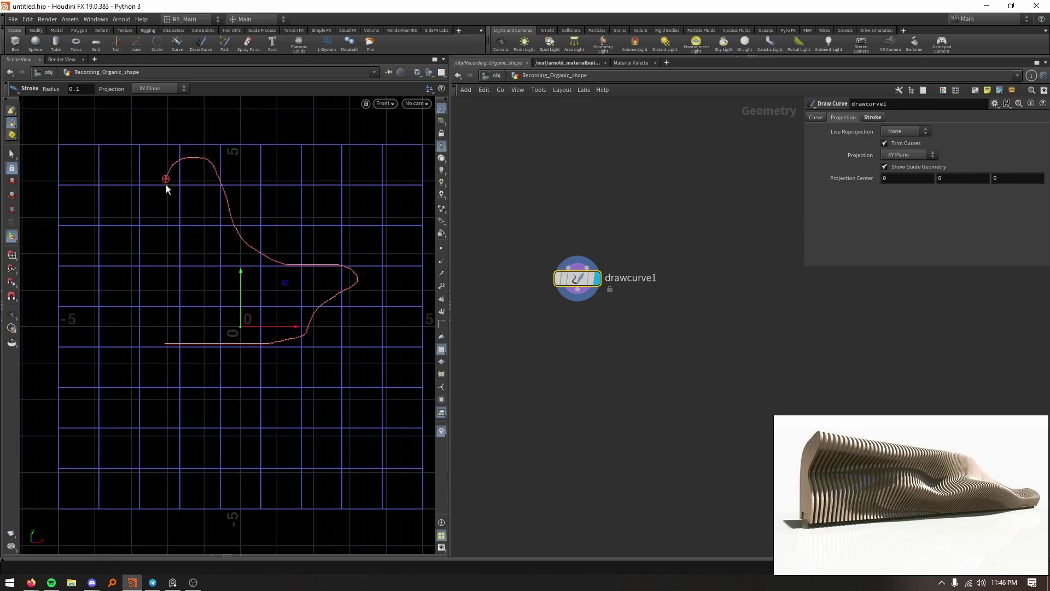
pyautogui.moveTo(168, 346); pyautogui.dragTo(168, 345)
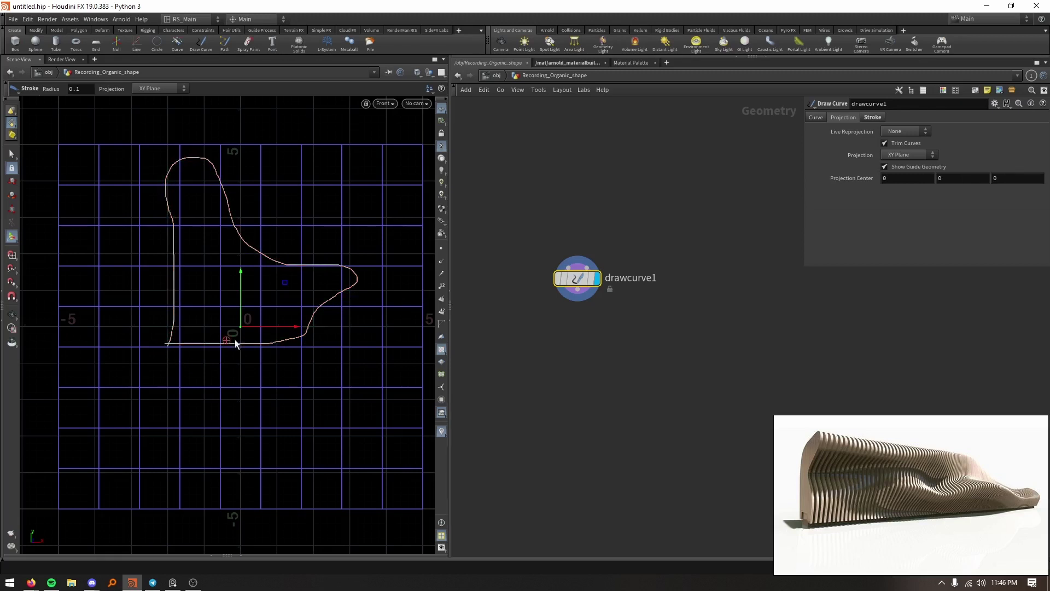
# Set the projection center's Z to 1 and draw a second L-shaped profile about 6 units wide with a longer, higher seat.
pyautogui.doubleClick(1000, 179)
pyautogui.write('1')
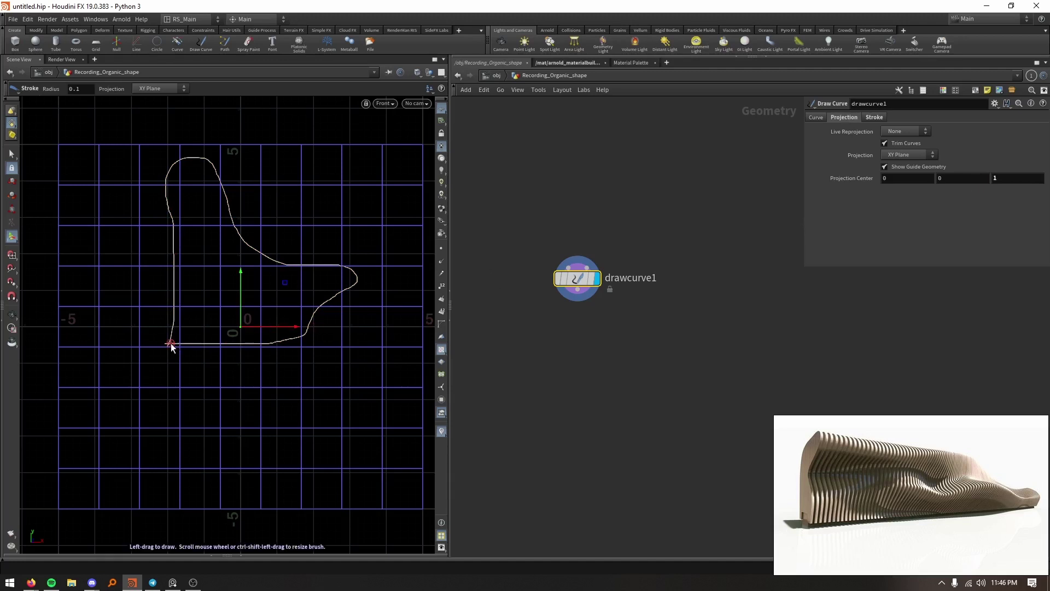
pyautogui.moveTo(168, 345); pyautogui.dragTo(223, 346)
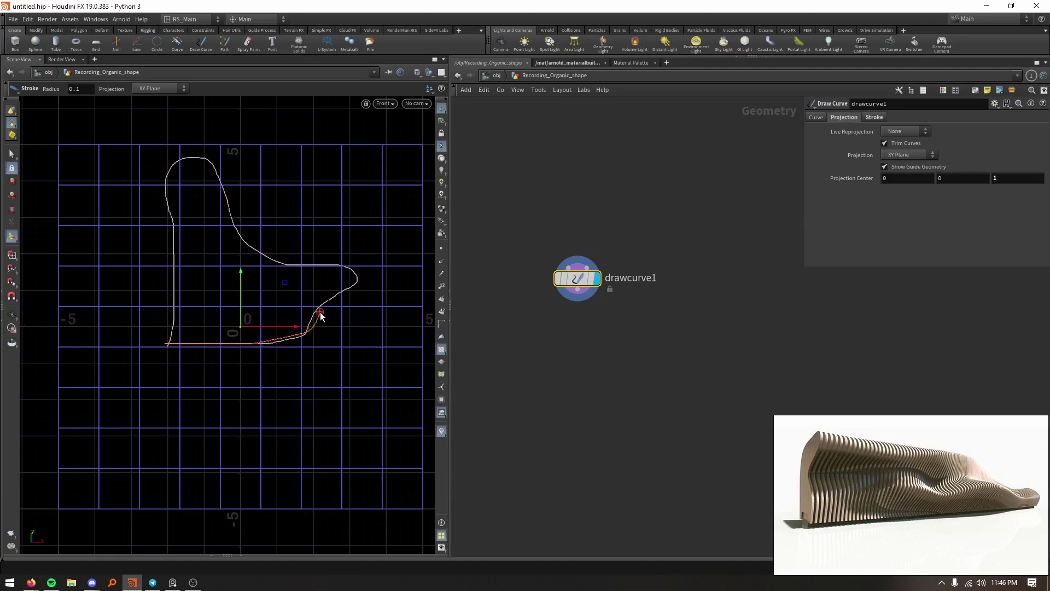
pyautogui.moveTo(386, 256)
pyautogui.mouseDown()
pyautogui.moveTo(286, 241)
pyautogui.moveTo(235, 203)
pyautogui.mouseUp()
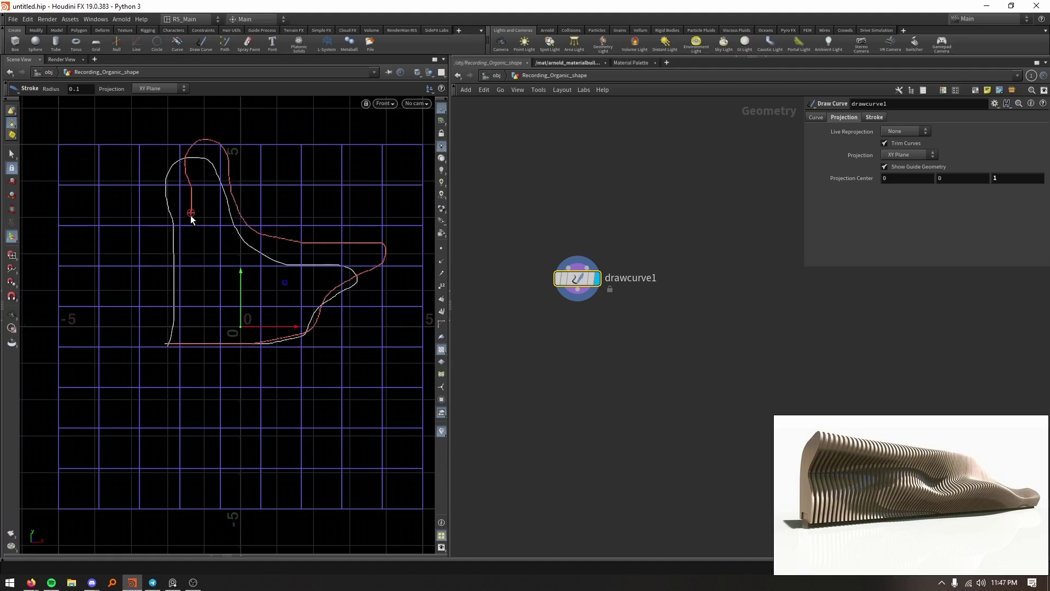
pyautogui.moveTo(171, 294); pyautogui.dragTo(168, 347)
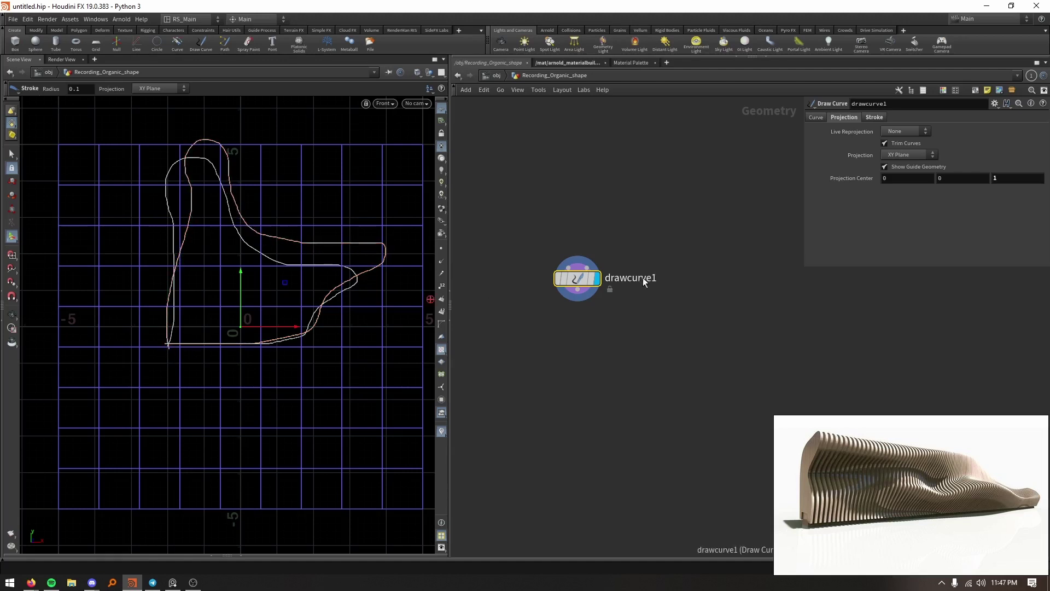
# Set the projection center's Z to 2 and draw a third seat profile about 5 units wide with a rounded front and bulging lower back.
pyautogui.click(990, 177)
pyautogui.write('2')
pyautogui.press('Return')
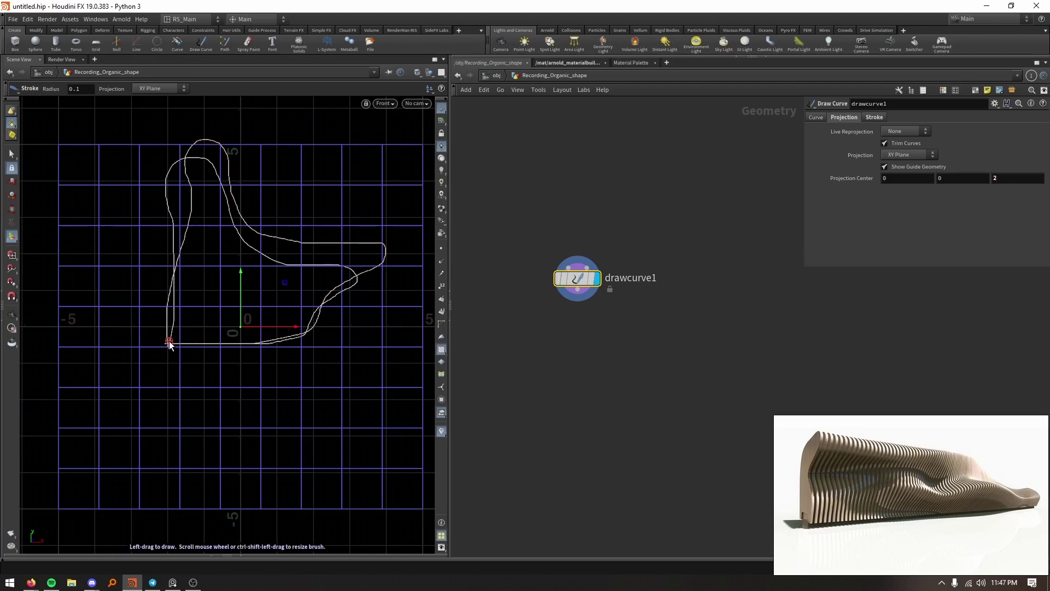
pyautogui.moveTo(172, 343)
pyautogui.mouseDown()
pyautogui.moveTo(317, 326)
pyautogui.moveTo(348, 258)
pyautogui.moveTo(333, 222)
pyautogui.moveTo(271, 217)
pyautogui.moveTo(203, 186)
pyautogui.moveTo(161, 202)
pyautogui.mouseUp()
pyautogui.moveTo(176, 265)
pyautogui.mouseDown()
pyautogui.moveTo(179, 304)
pyautogui.moveTo(155, 322)
pyautogui.moveTo(169, 344)
pyautogui.mouseUp()
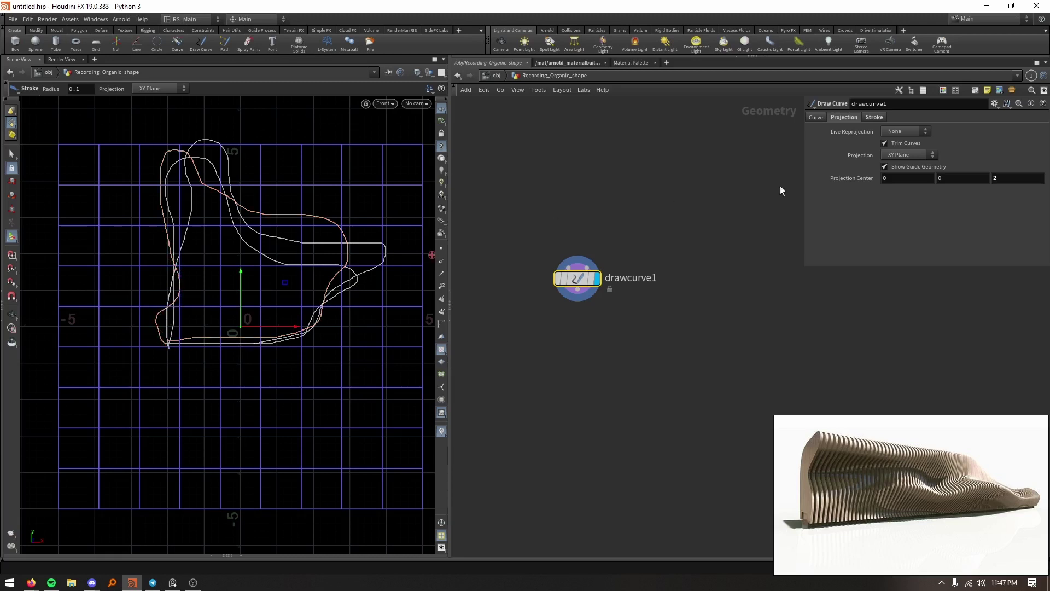
# Set the projection center's Z to 3 and draw a narrow upright profile about 6 units tall with a rounded top.
pyautogui.click(1012, 177)
pyautogui.write('3')
pyautogui.press('Return')
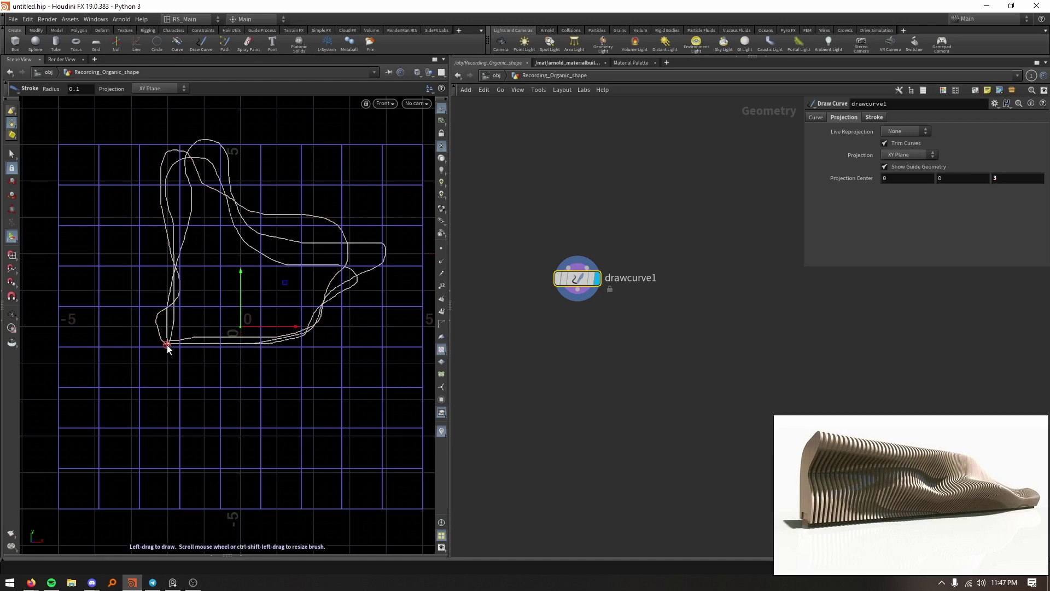
pyautogui.moveTo(167, 345)
pyautogui.mouseDown()
pyautogui.moveTo(253, 344)
pyautogui.moveTo(265, 295)
pyautogui.moveTo(240, 221)
pyautogui.moveTo(248, 179)
pyautogui.moveTo(227, 133)
pyautogui.moveTo(187, 195)
pyautogui.mouseUp()
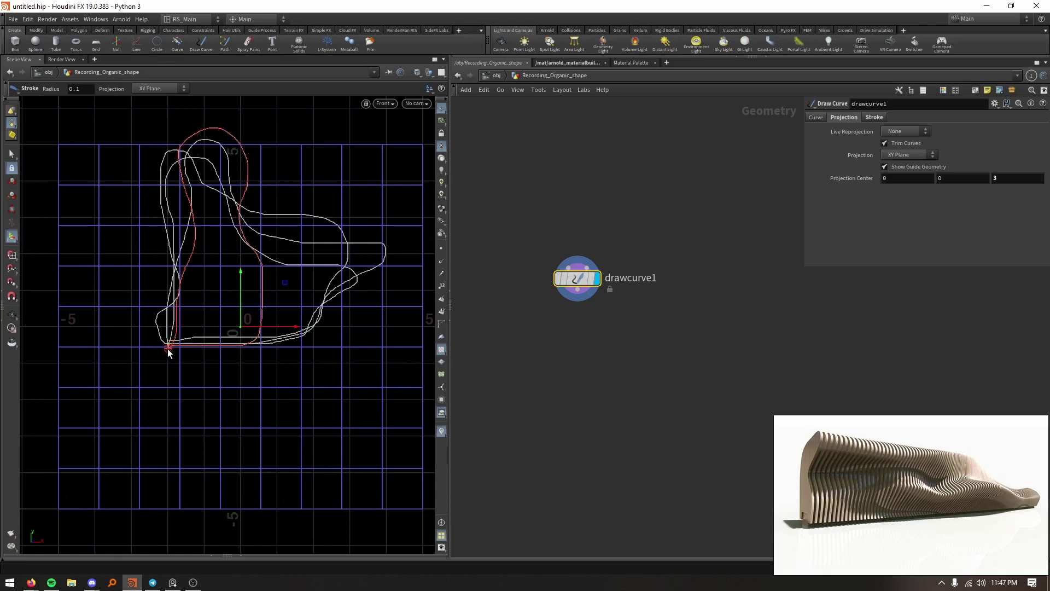
pyautogui.moveTo(168, 349); pyautogui.dragTo(167, 348)
# Set the projection center's Z to 4 and draw a narrow upright profile about 6 units tall whose top hooks forward.
pyautogui.moveTo(1038, 179); pyautogui.dragTo(882, 198)
pyautogui.write('4')
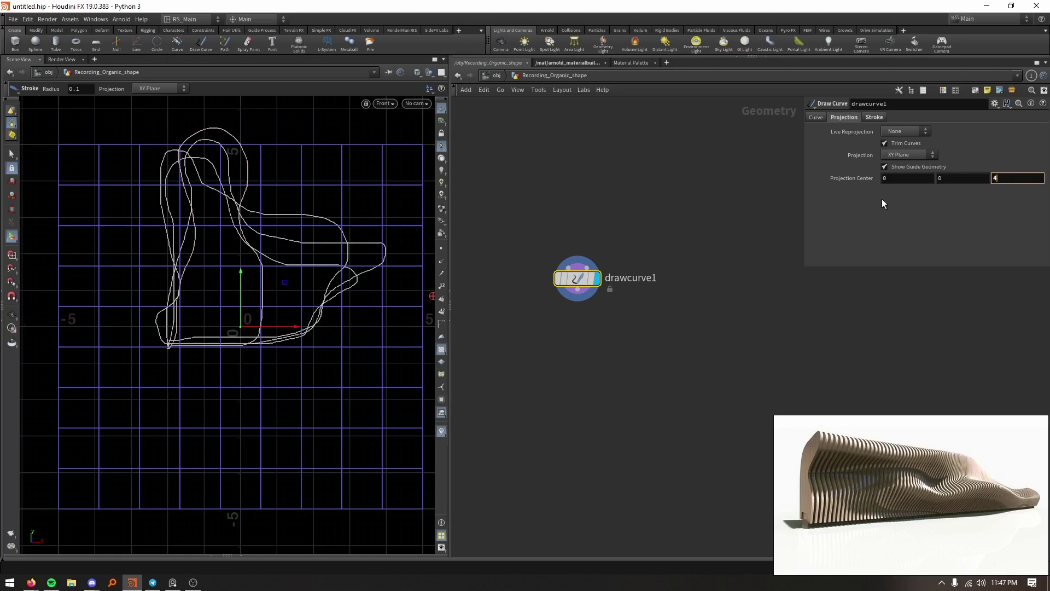
pyautogui.press('Return')
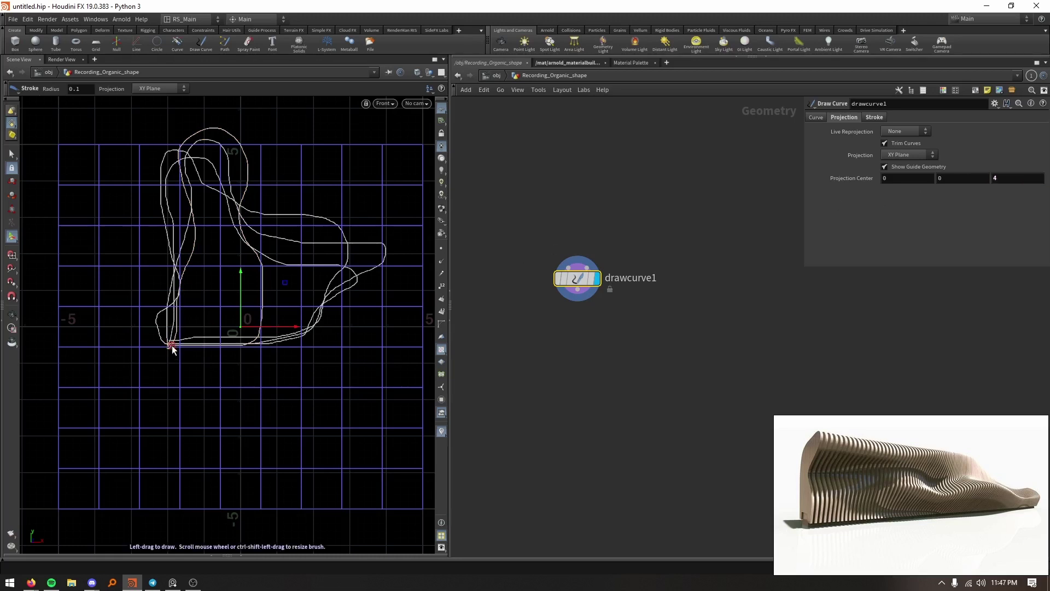
pyautogui.moveTo(169, 347)
pyautogui.mouseDown()
pyautogui.moveTo(255, 344)
pyautogui.moveTo(265, 308)
pyautogui.moveTo(215, 219)
pyautogui.moveTo(221, 183)
pyautogui.moveTo(252, 153)
pyautogui.moveTo(176, 155)
pyautogui.mouseUp()
pyautogui.moveTo(172, 240); pyautogui.dragTo(173, 347)
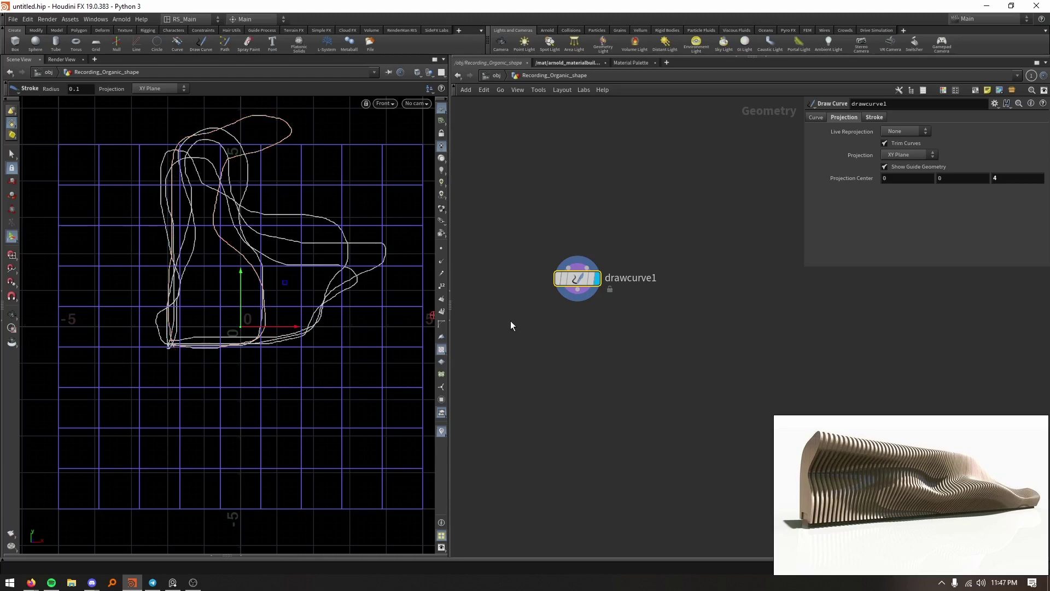
# Return to the perspective view and add a Transform node connected after the Draw Curve node.
pyautogui.hotkey('space', '1')
pyautogui.moveTo(288, 342)
pyautogui.keyDown('alt'); pyautogui.mouseDown()
pyautogui.moveTo(180, 373)
pyautogui.moveTo(247, 238)
pyautogui.moveTo(212, 398)
pyautogui.moveTo(343, 298)
pyautogui.moveTo(117, 391)
pyautogui.moveTo(64, 382)
pyautogui.moveTo(293, 335)
pyautogui.mouseUp(); pyautogui.keyUp('alt')
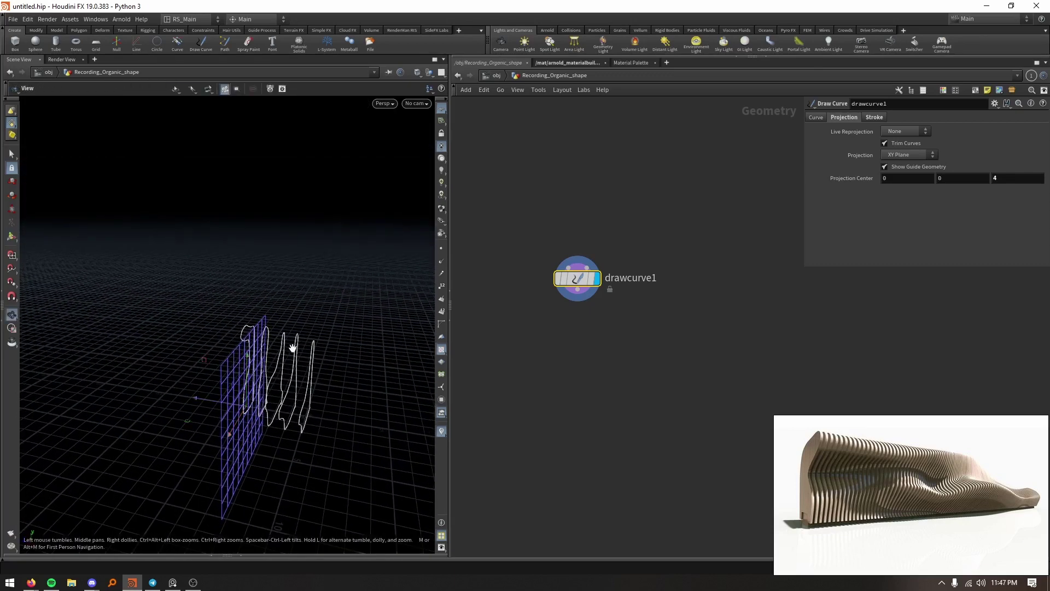
pyautogui.press('f')
pyautogui.moveTo(244, 373); pyautogui.dragTo(328, 387)
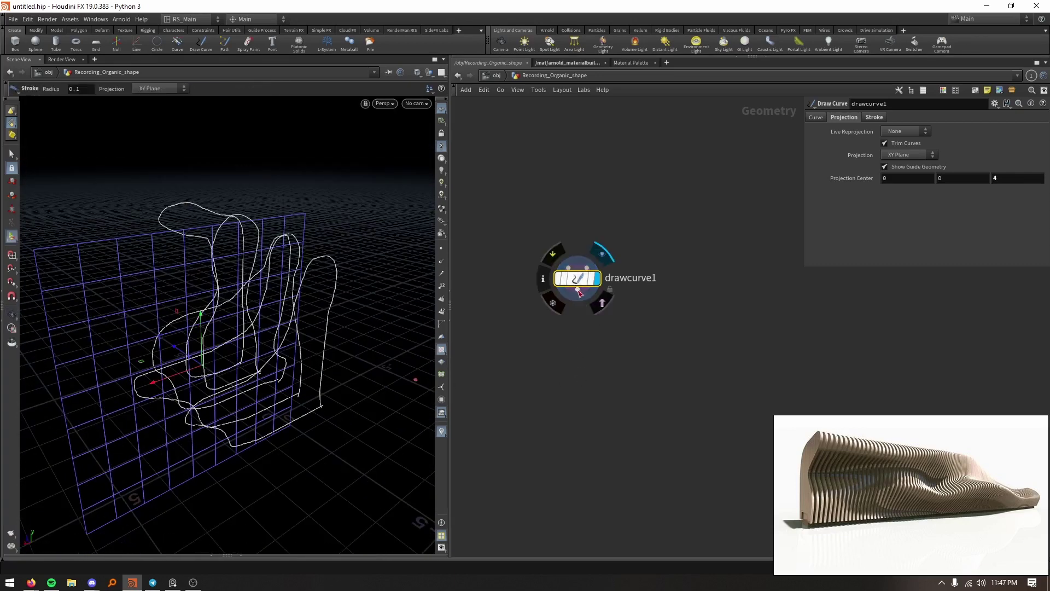
pyautogui.press('Tab')
pyautogui.write('tras')
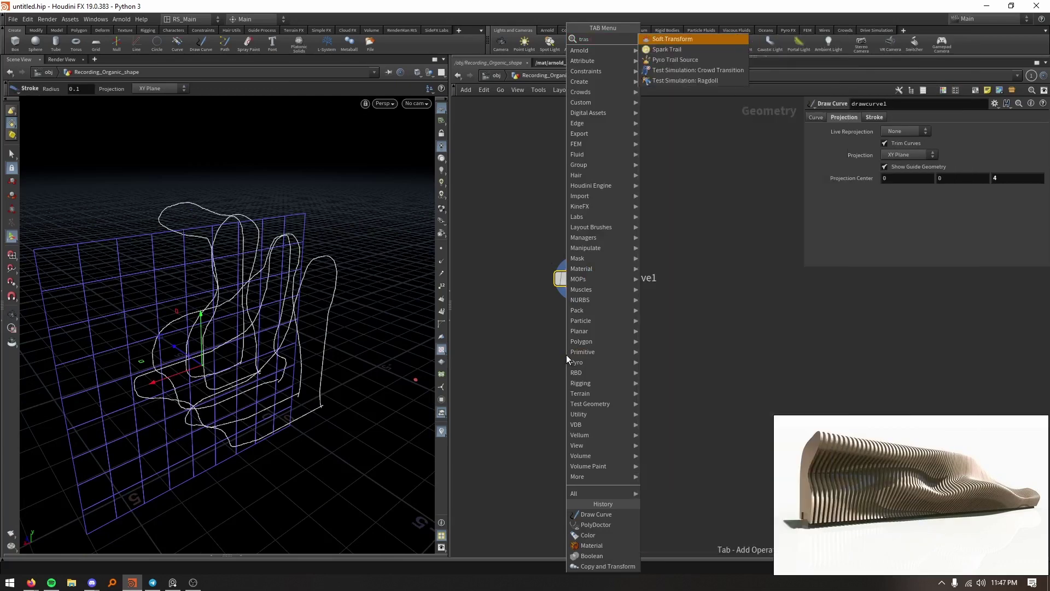
pyautogui.press('BackSpace')
pyautogui.press('Down')
pyautogui.press('Down')
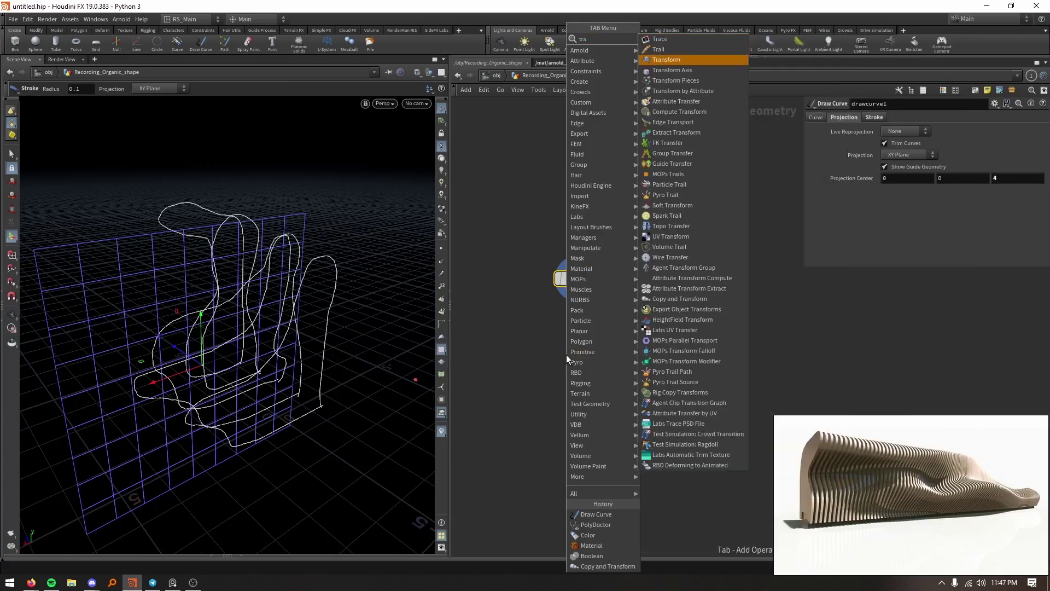
pyautogui.press('Return')
pyautogui.click(566, 353)
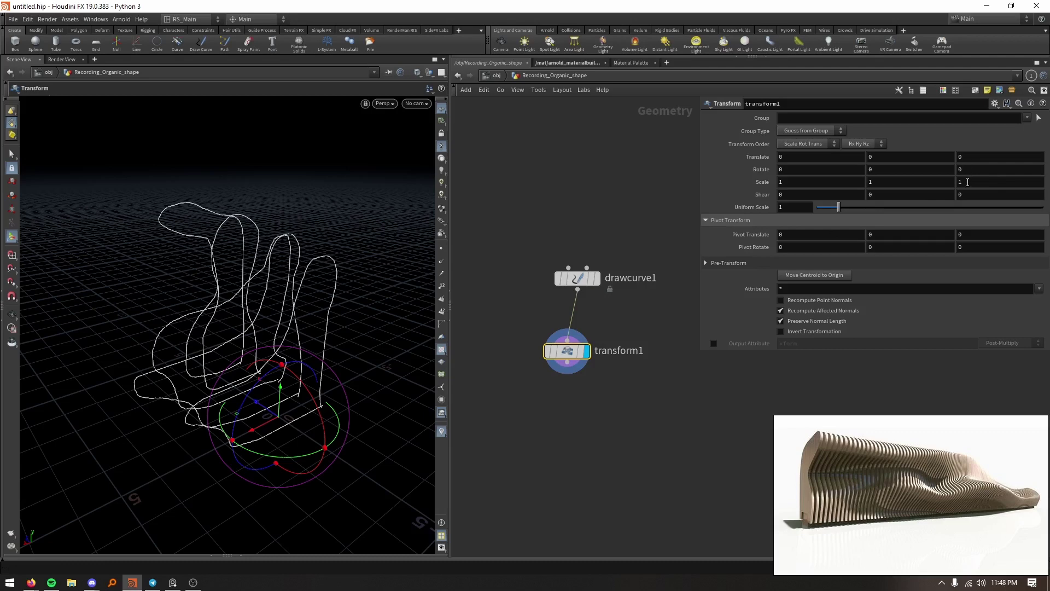
# Set the Transform node's Z scale to 3.5 to spread the profiles apart.
pyautogui.moveTo(968, 182); pyautogui.dragTo(1004, 182, button='middle')
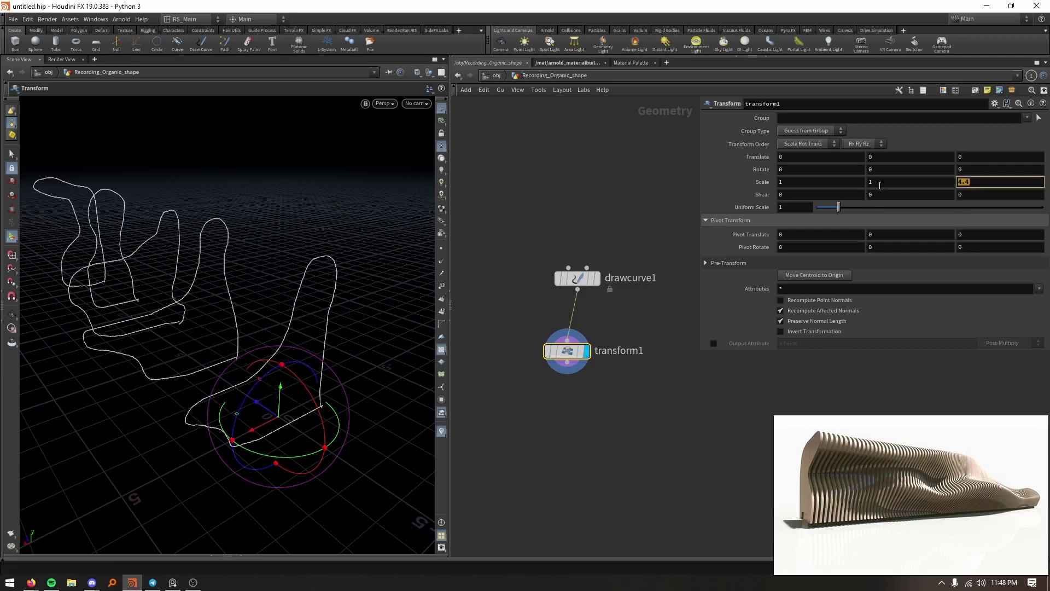
pyautogui.keyDown('alt'); pyautogui.moveTo(351, 347); pyautogui.dragTo(221, 379); pyautogui.keyUp('alt')
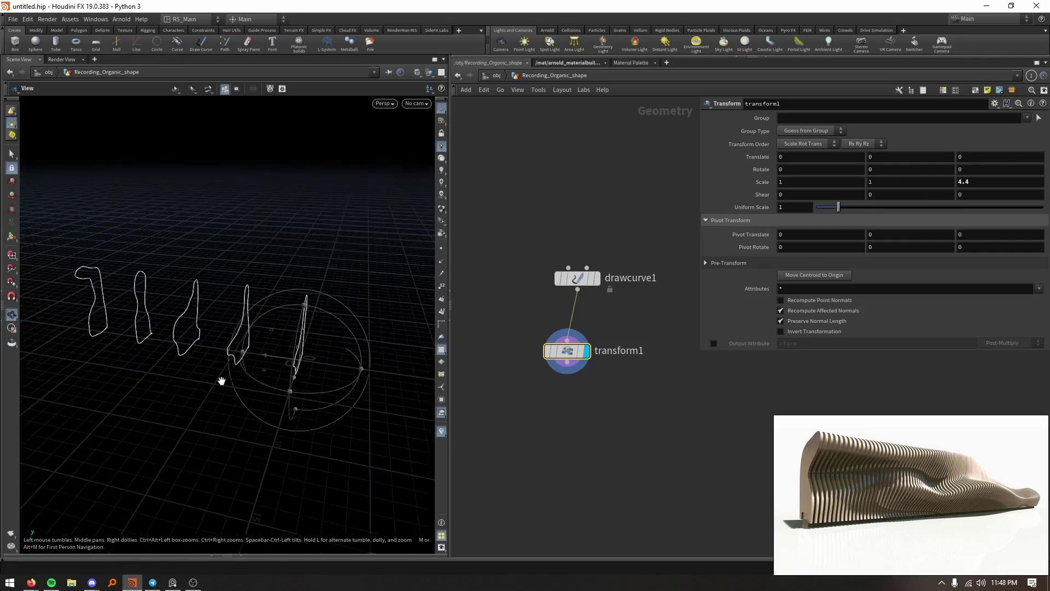
pyautogui.moveTo(974, 183); pyautogui.dragTo(893, 185)
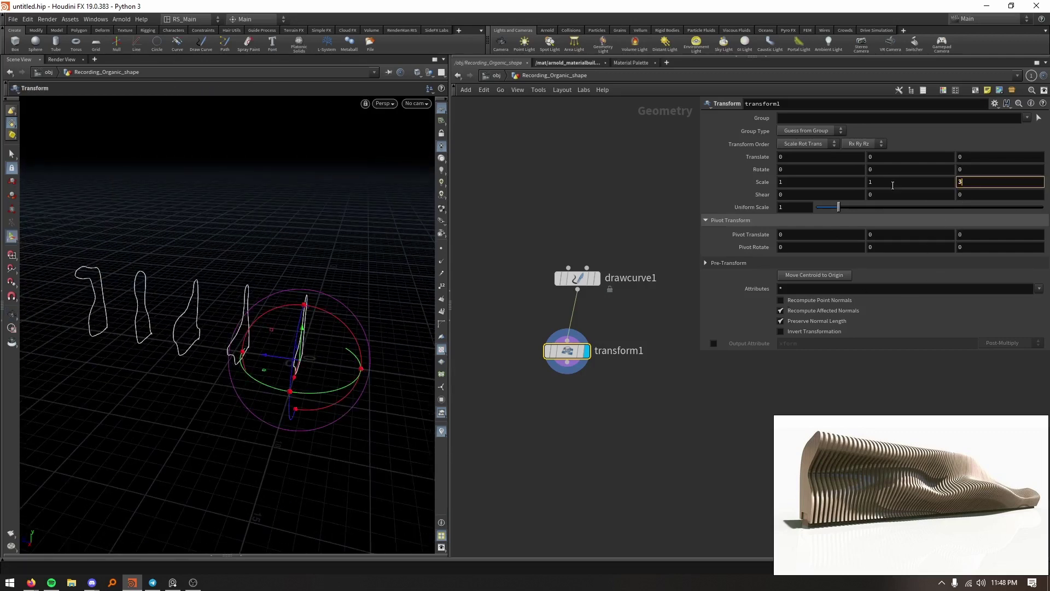
pyautogui.write('3.5')
pyautogui.press('Return')
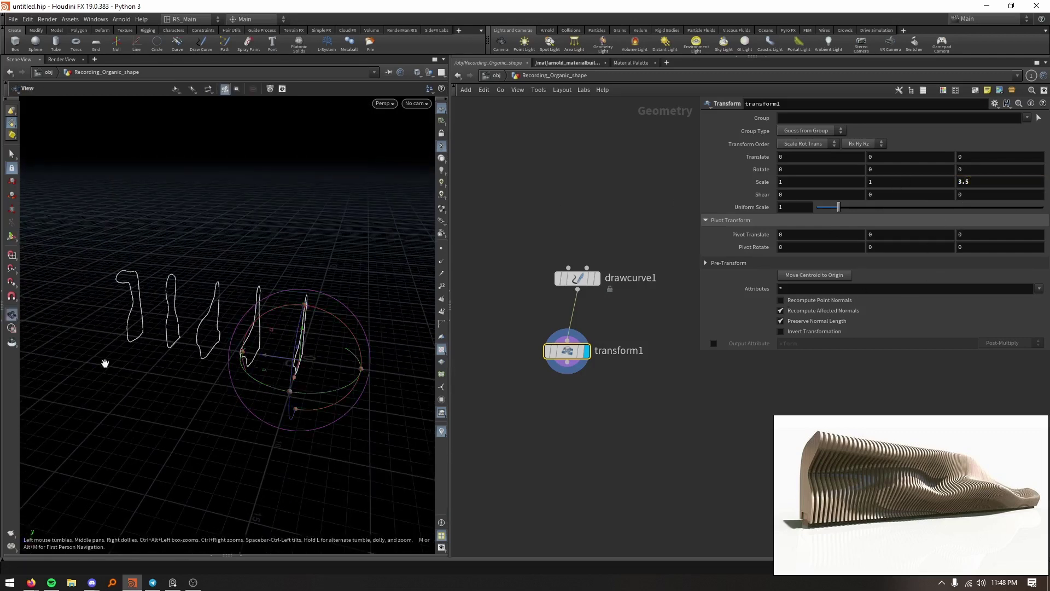
# Add a Resample node after the Transform, disable Maximum Segment Length and enable Maximum Segments.
pyautogui.keyDown('alt'); pyautogui.moveTo(105, 364); pyautogui.dragTo(235, 307); pyautogui.keyUp('alt')
pyautogui.press('Tab')
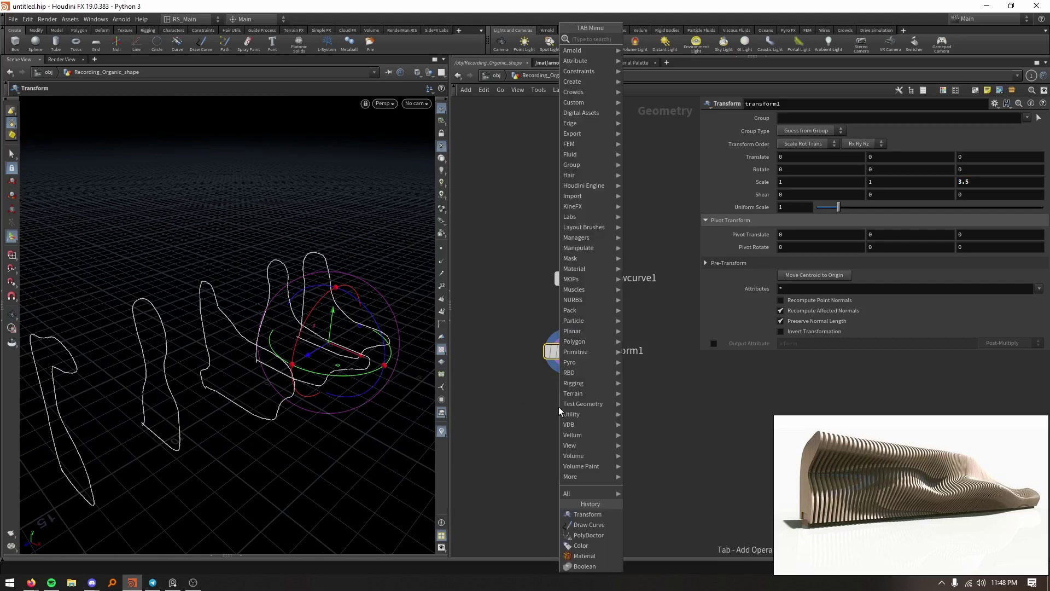
pyautogui.write('resample')
pyautogui.press('Return')
pyautogui.click(559, 408)
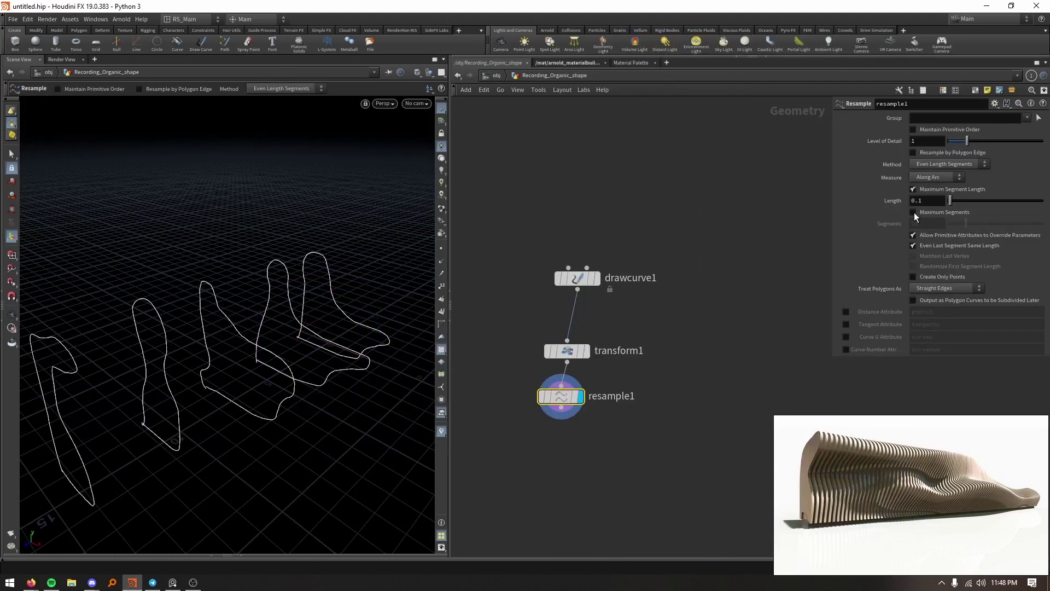
pyautogui.click(913, 190)
pyautogui.click(912, 212)
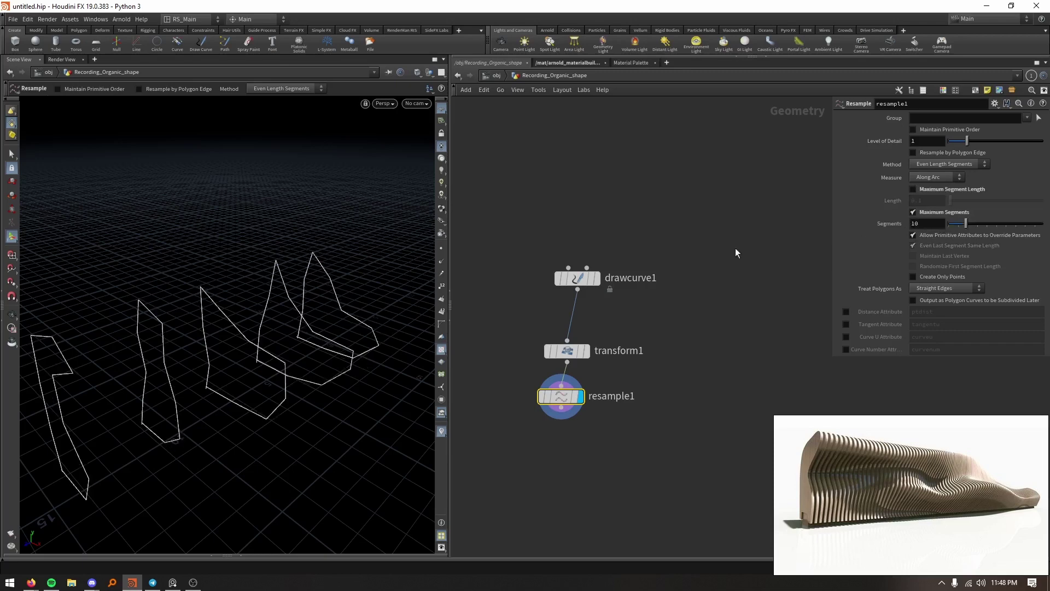
# Set the Resample node's segment count to 50.
pyautogui.press('Escape')
pyautogui.moveTo(285, 350); pyautogui.dragTo(370, 349)
pyautogui.press('Return')
pyautogui.moveTo(966, 223); pyautogui.dragTo(1043, 236)
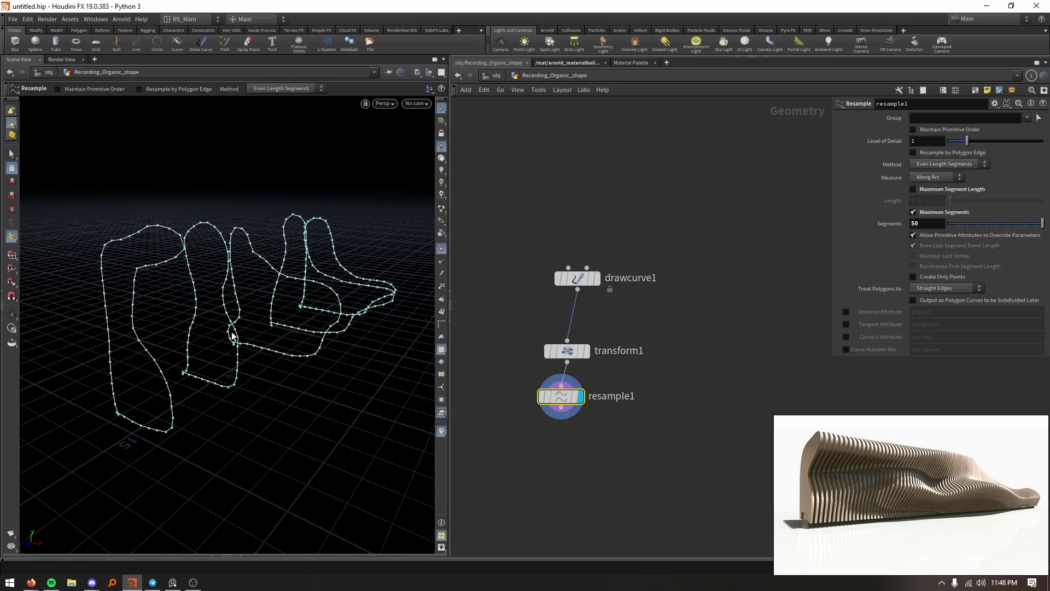
# Increase the Resample node's segment count to 75.
pyautogui.moveTo(232, 337)
pyautogui.mouseDown()
pyautogui.moveTo(216, 336)
pyautogui.moveTo(224, 329)
pyautogui.mouseUp()
pyautogui.click(919, 224)
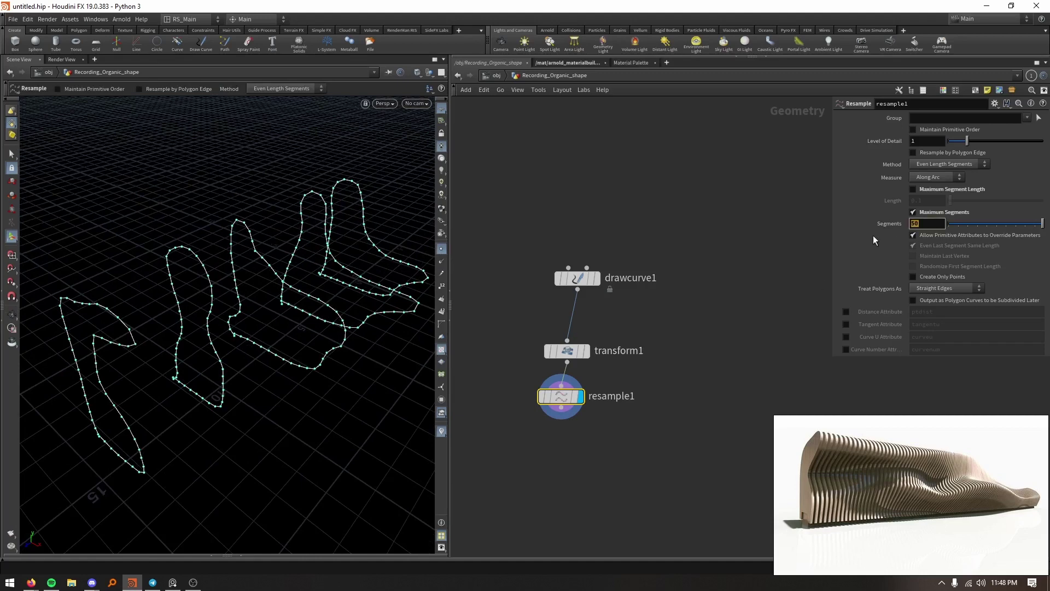
pyautogui.write('75')
pyautogui.press('Return')
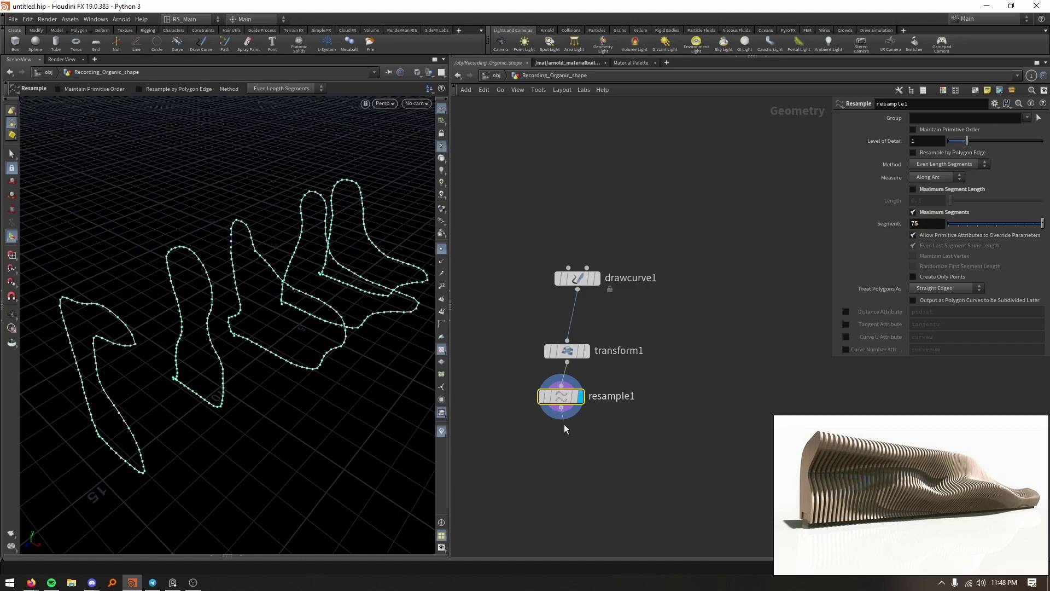
# Add a Skin node after the Resample to loft a surface across the profile curves.
pyautogui.press('Tab')
pyautogui.write('sk')
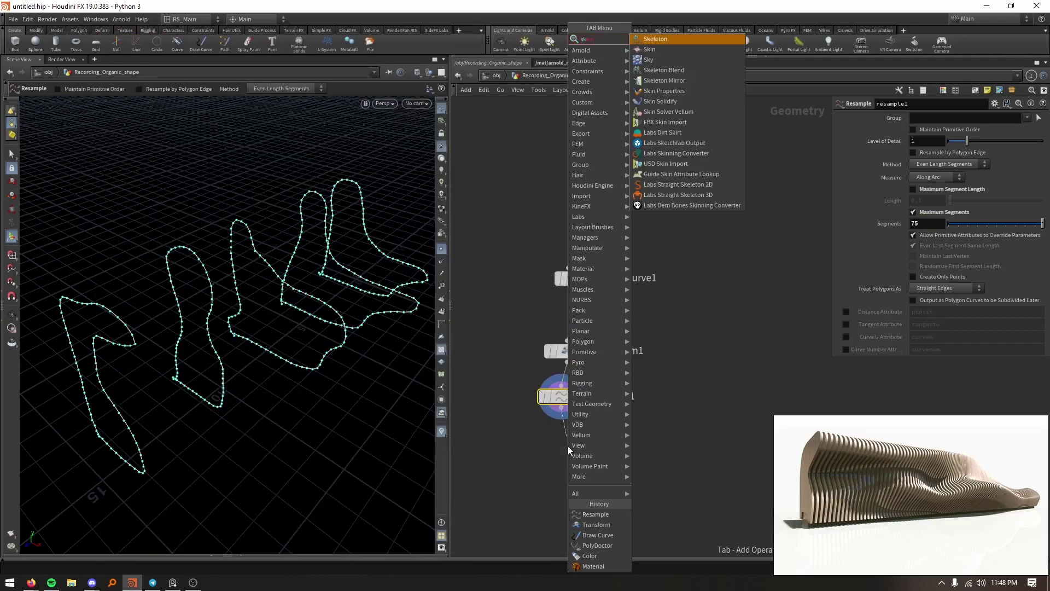
pyautogui.press('Down')
pyautogui.press('Return')
pyautogui.click(568, 446)
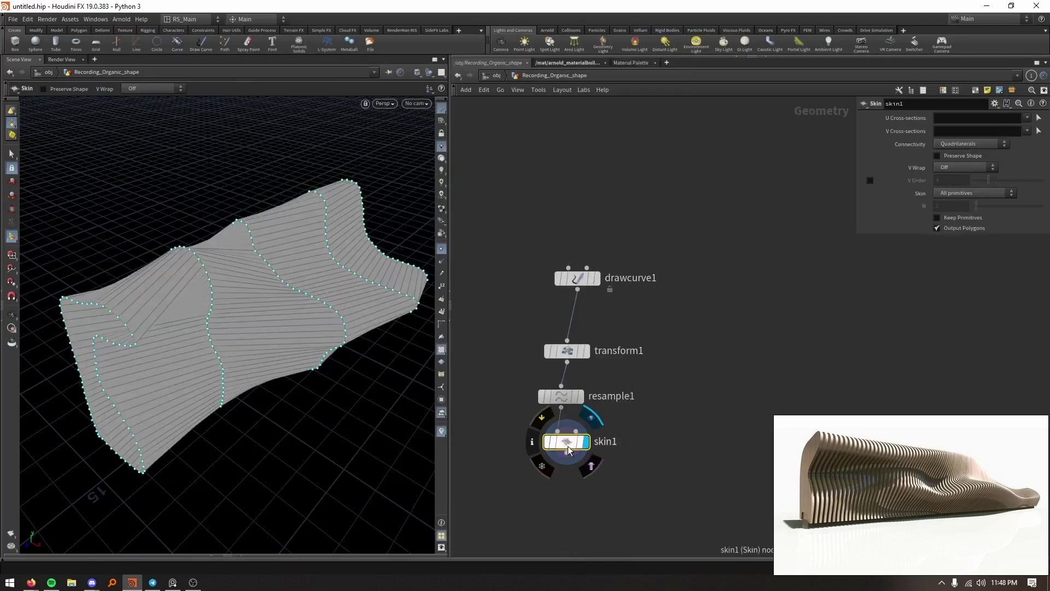
pyautogui.press('Tab')
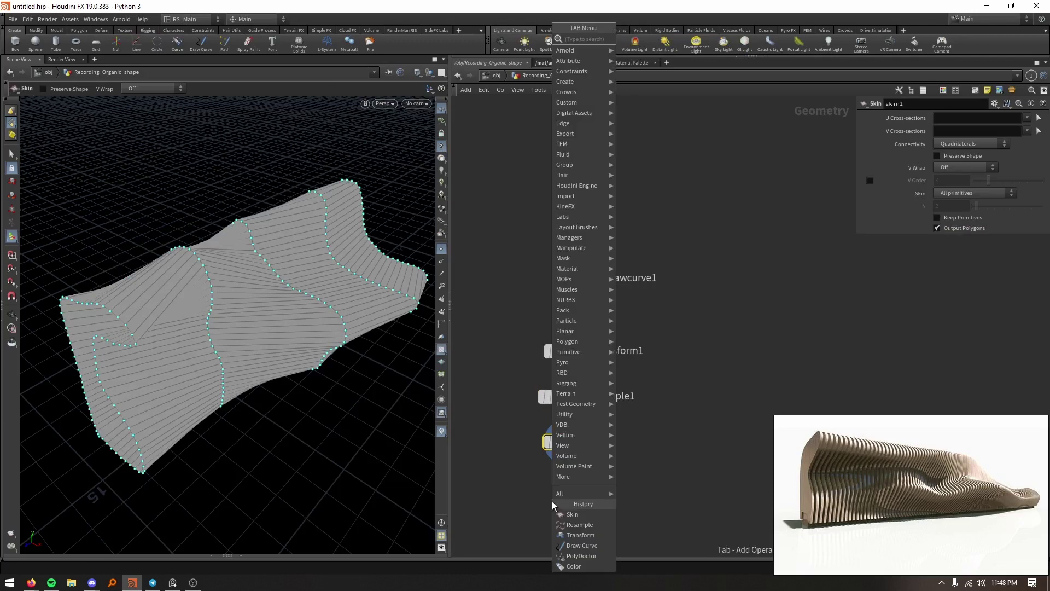
pyautogui.write('poly ca')
pyautogui.press('Escape')
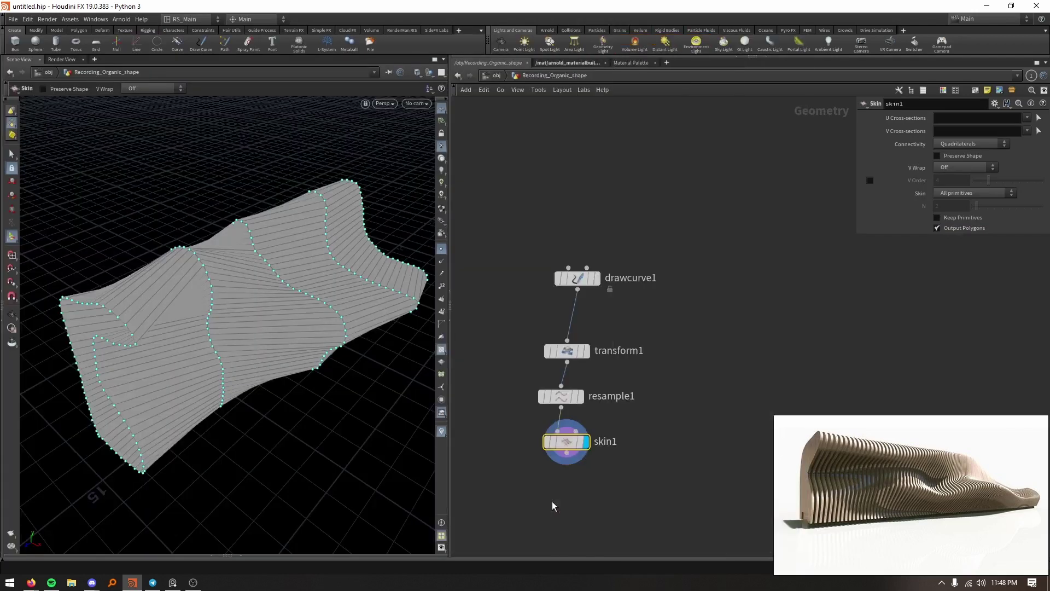
# Add a Subdivide node after the Skin and set its depth to 2.
pyautogui.press('Tab')
pyautogui.write('subs')
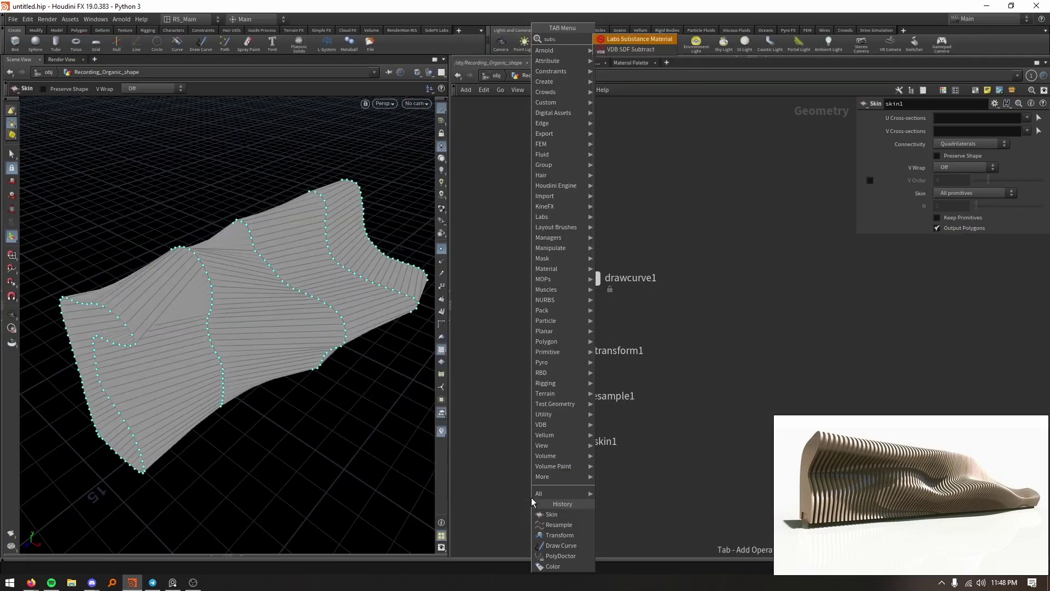
pyautogui.press('BackSpace')
pyautogui.write('d')
pyautogui.press('Return')
pyautogui.press('Return')
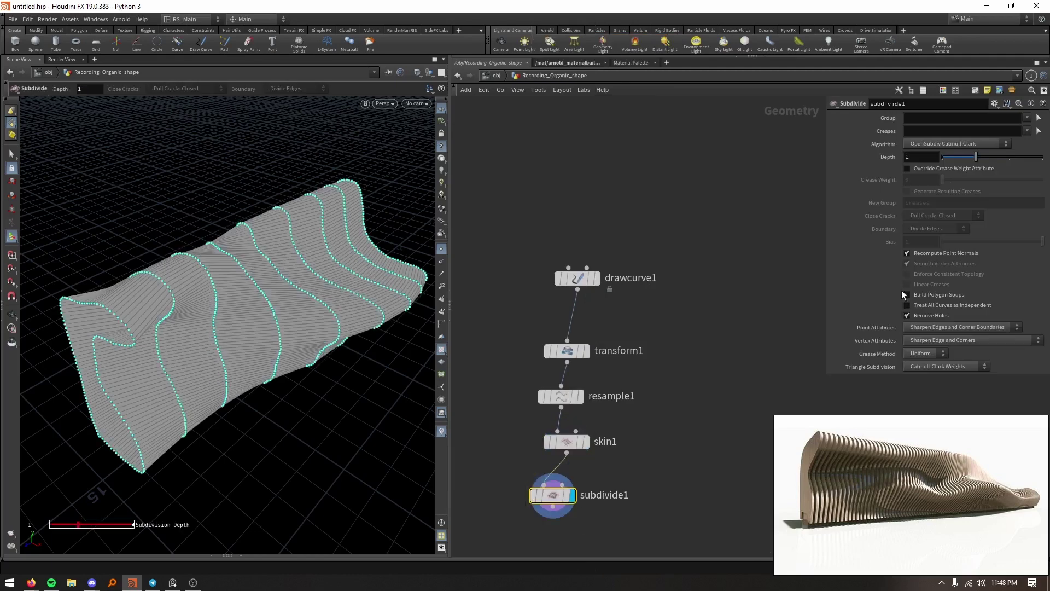
pyautogui.click(991, 157)
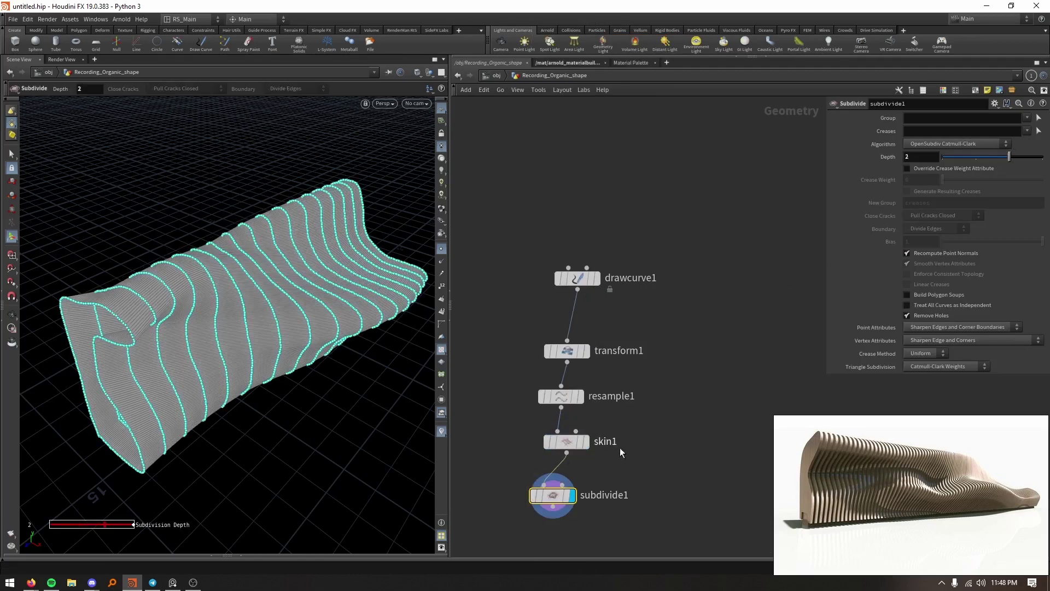
# Cap the open ends of the subdivided surface with a PolyCap node.
pyautogui.press('Tab')
pyautogui.write('polyca')
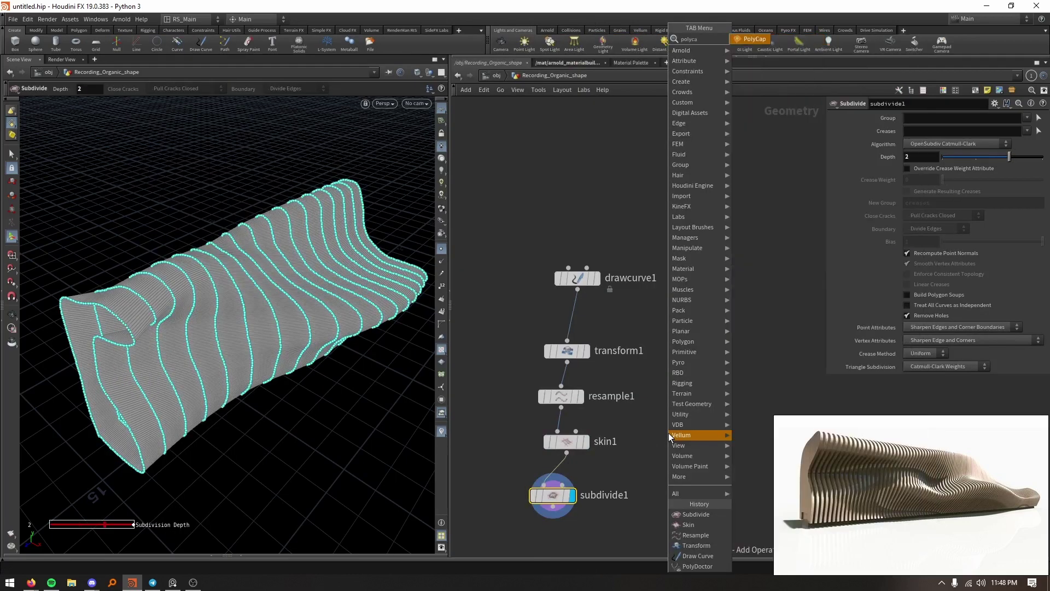
pyautogui.press('Return')
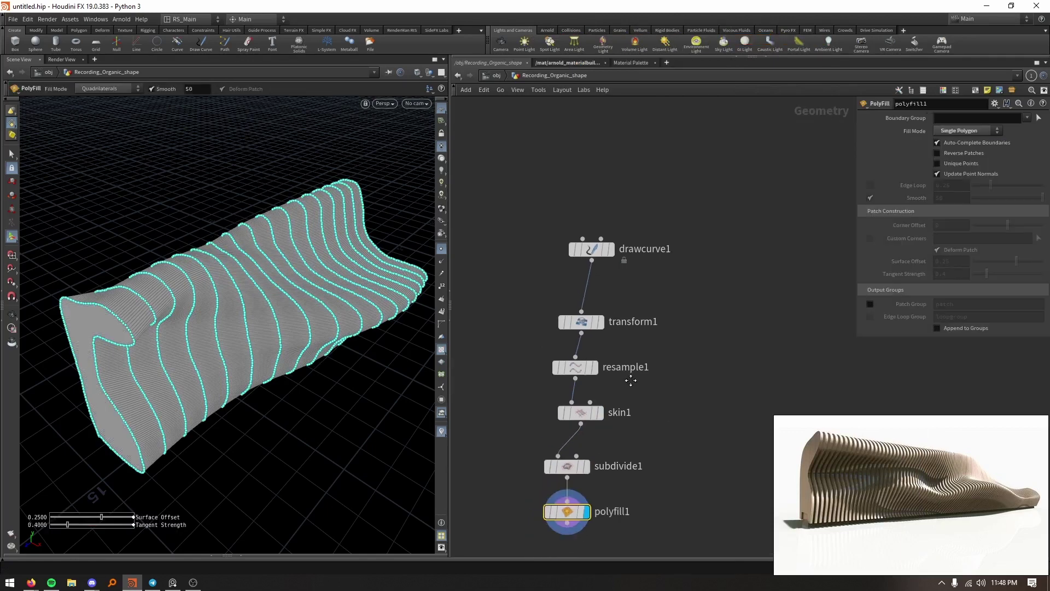
# Add a Clip node after the PolyFill to cut the bench flat at the ground plane.
pyautogui.moveTo(275, 378)
pyautogui.keyDown('alt'); pyautogui.mouseDown()
pyautogui.moveTo(261, 328)
pyautogui.moveTo(265, 361)
pyautogui.mouseUp(); pyautogui.keyUp('alt')
pyautogui.scroll(-1, 264, 361)
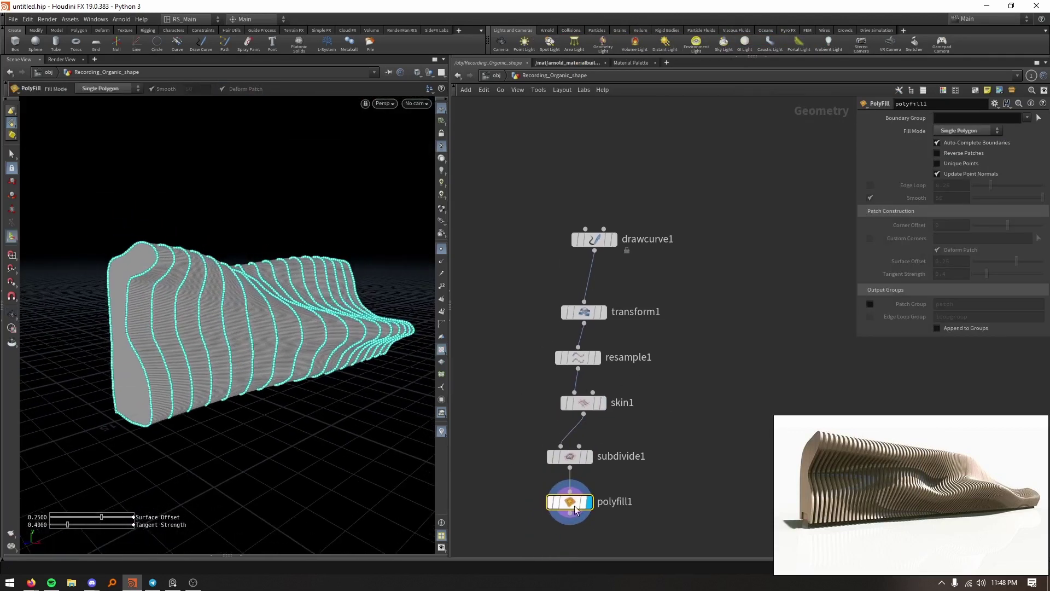
pyautogui.press('Tab')
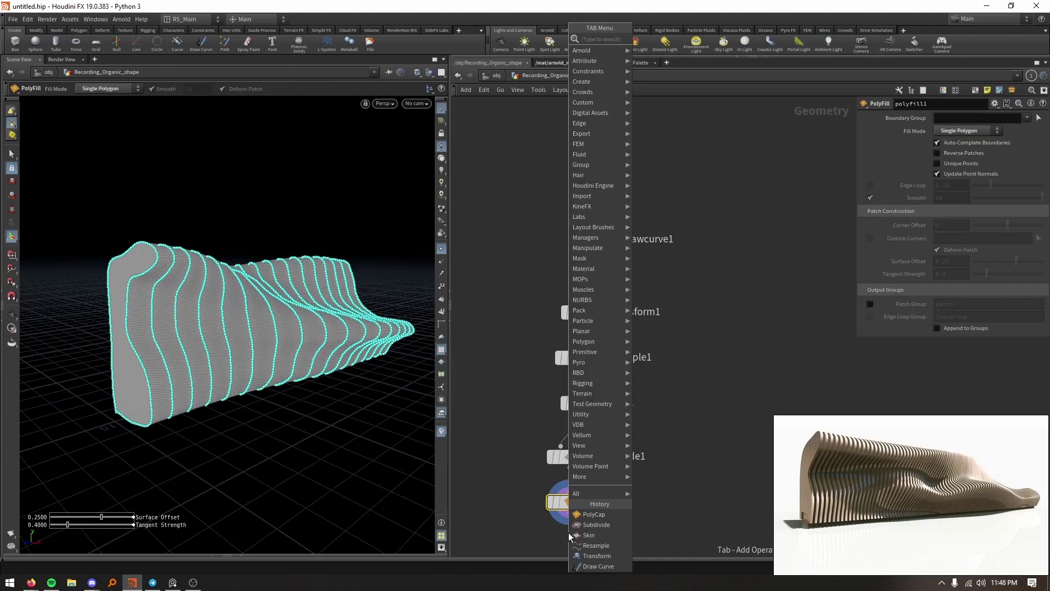
pyautogui.write('clip')
pyautogui.press('Return')
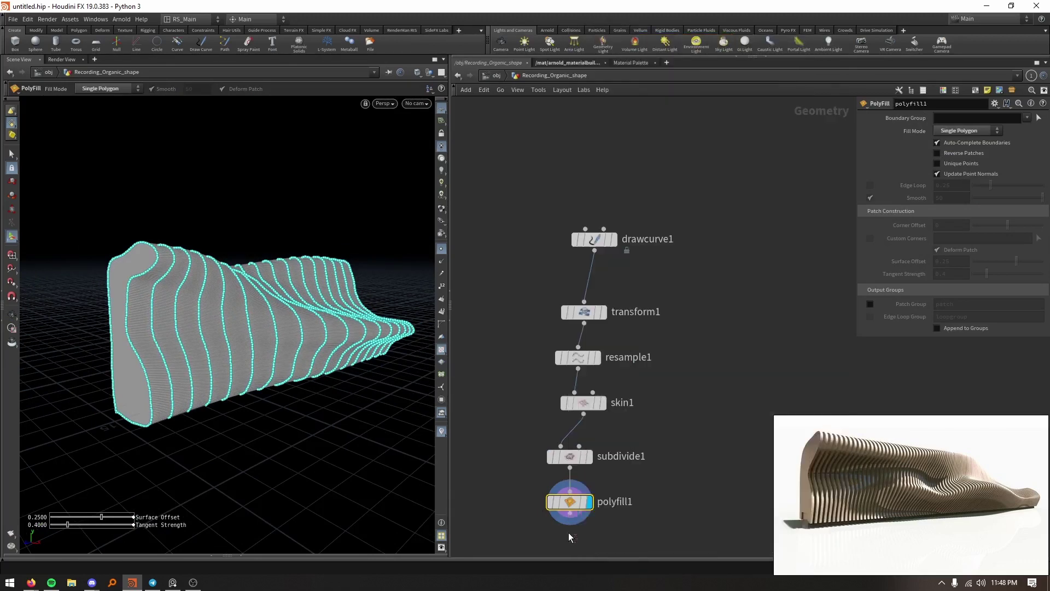
pyautogui.click(569, 539)
# Duplicate the PolyFill node, connect the copy after the Clip to close the underside, and display it.
pyautogui.press('h')
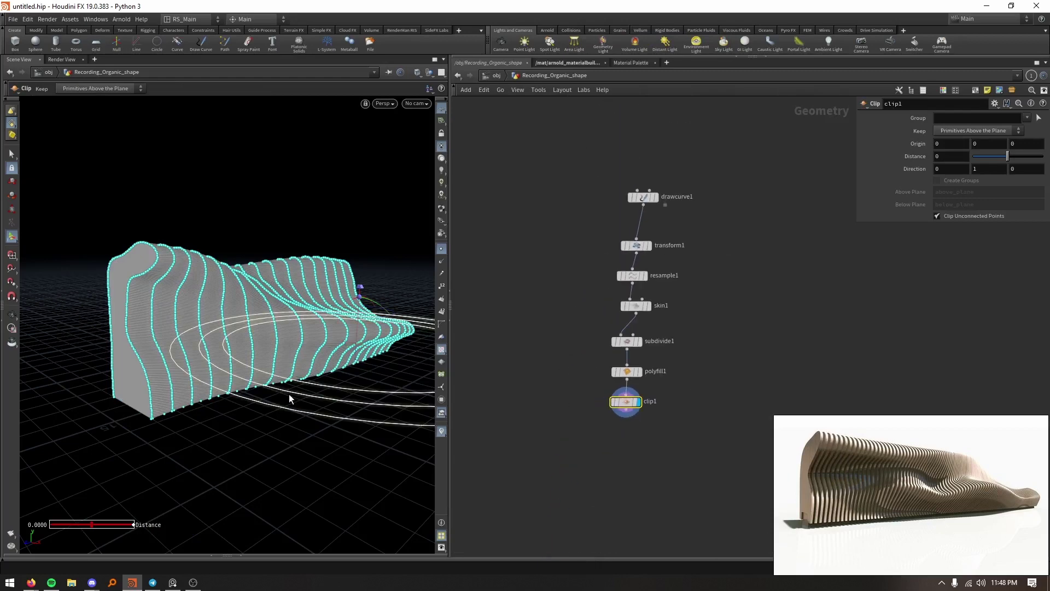
pyautogui.moveTo(288, 394); pyautogui.dragTo(321, 308)
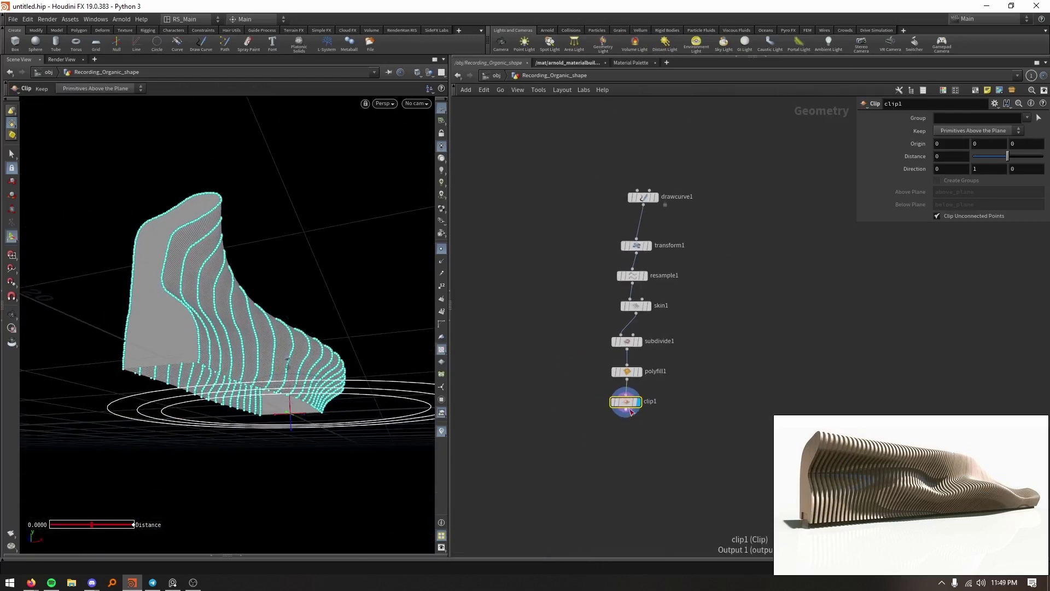
pyautogui.keyDown('alt'); pyautogui.moveTo(632, 376); pyautogui.dragTo(655, 441); pyautogui.keyUp('alt')
pyautogui.click(655, 441)
pyautogui.scroll(5, 684, 435)
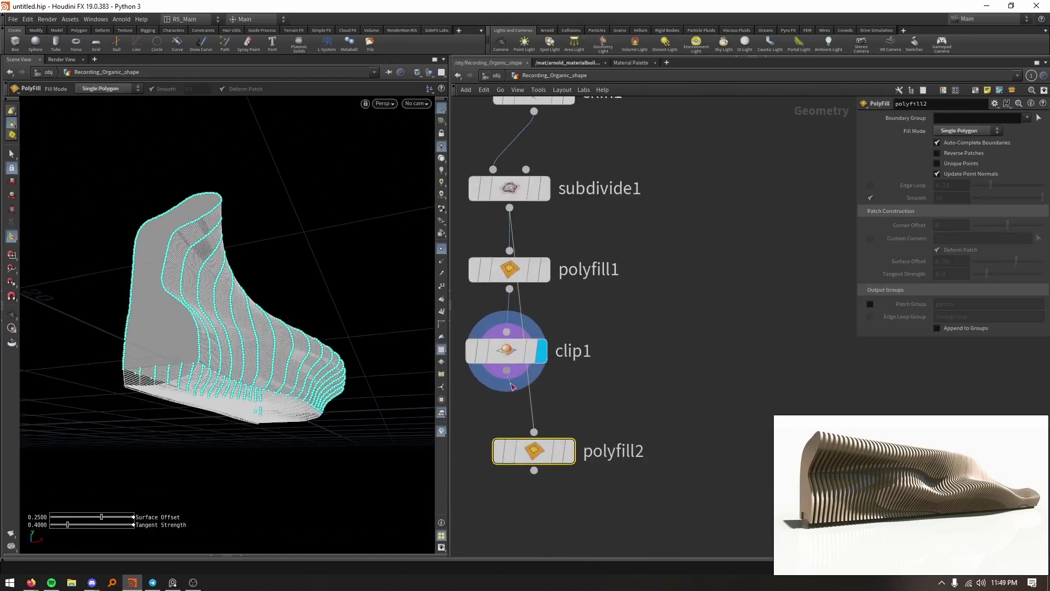
pyautogui.moveTo(477, 463)
# Add a separate Box node and enlarge it to about 10.3 by 7.1, with its centre raised to about 3.06 in Y.
pyautogui.keyDown('alt'); pyautogui.moveTo(295, 365); pyautogui.dragTo(284, 427); pyautogui.keyUp('alt')
pyautogui.press('Tab')
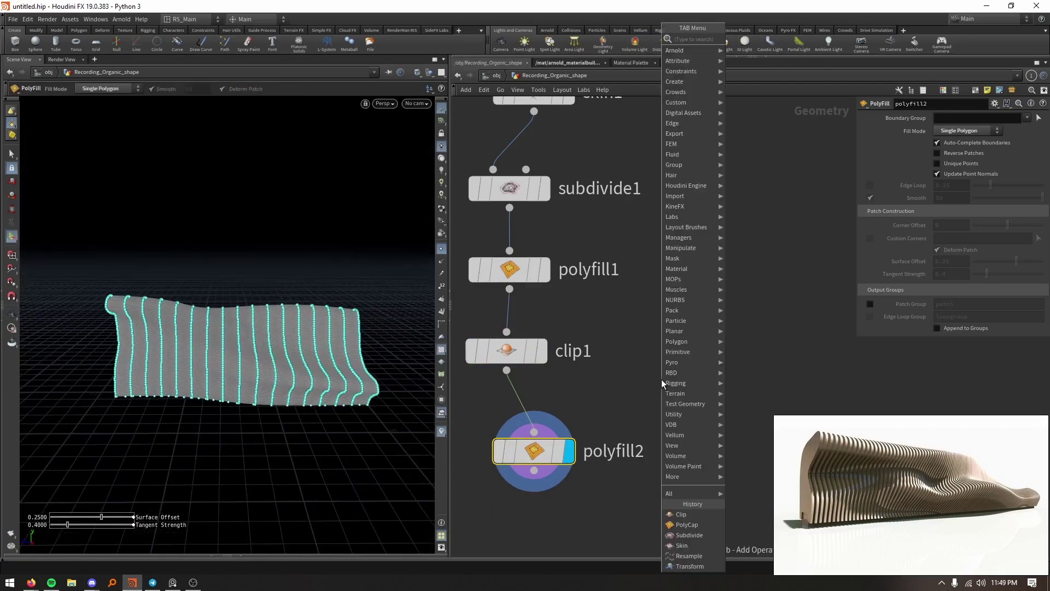
pyautogui.write('box')
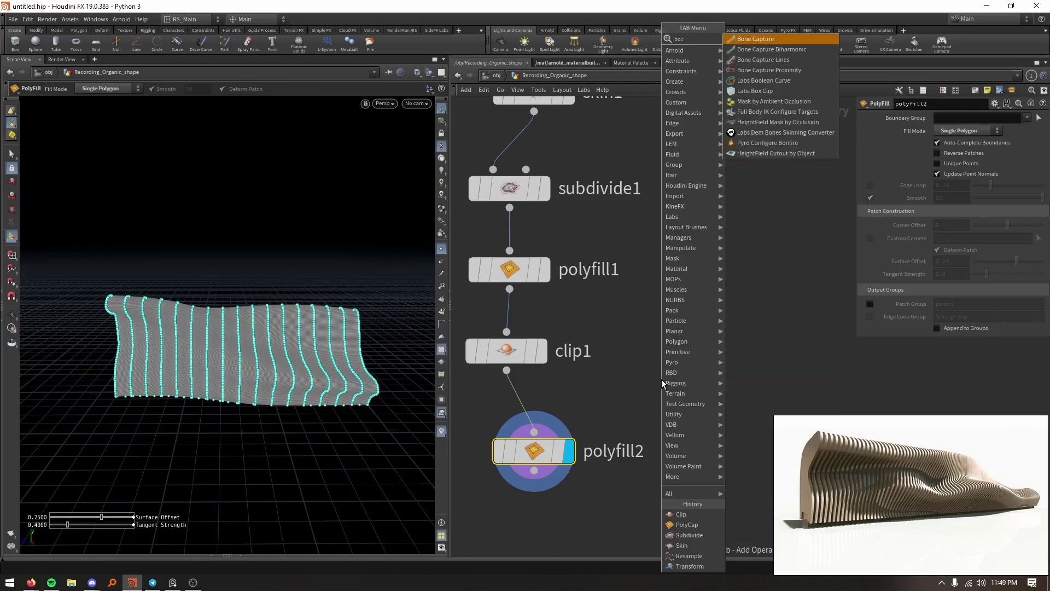
pyautogui.press('Return')
pyautogui.click(661, 379)
pyautogui.moveTo(661, 380); pyautogui.dragTo(724, 403)
pyautogui.moveTo(678, 445); pyautogui.dragTo(613, 415, button='middle')
pyautogui.scroll(-2, 611, 414)
pyautogui.moveTo(396, 405); pyautogui.dragTo(350, 390)
pyautogui.press('Escape')
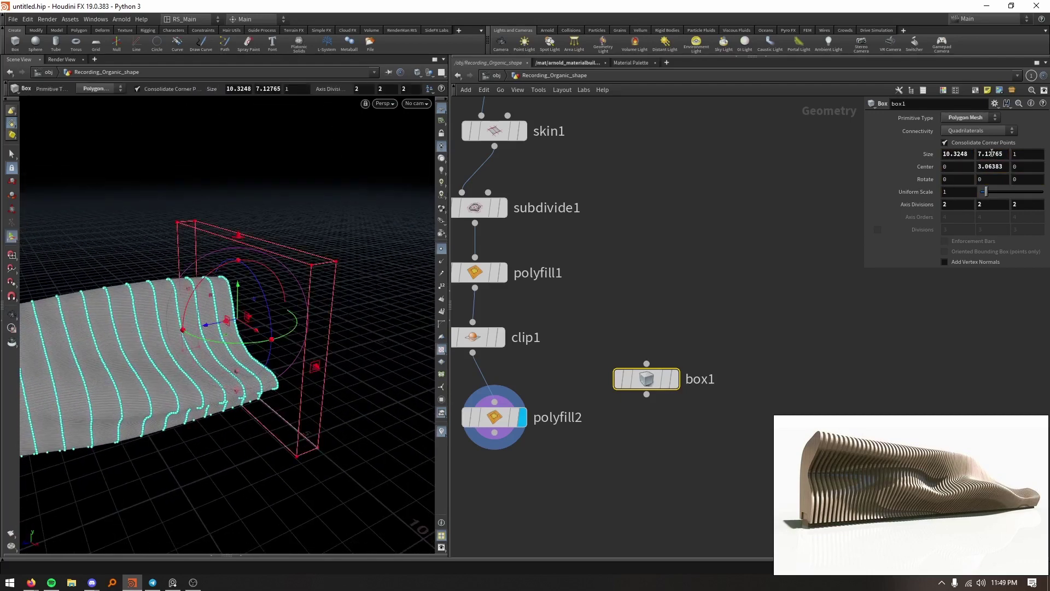
# Set the box's Z size to 0.04 to make it a thin slice.
pyautogui.click(1016, 155)
pyautogui.write('.04')
pyautogui.press('Return')
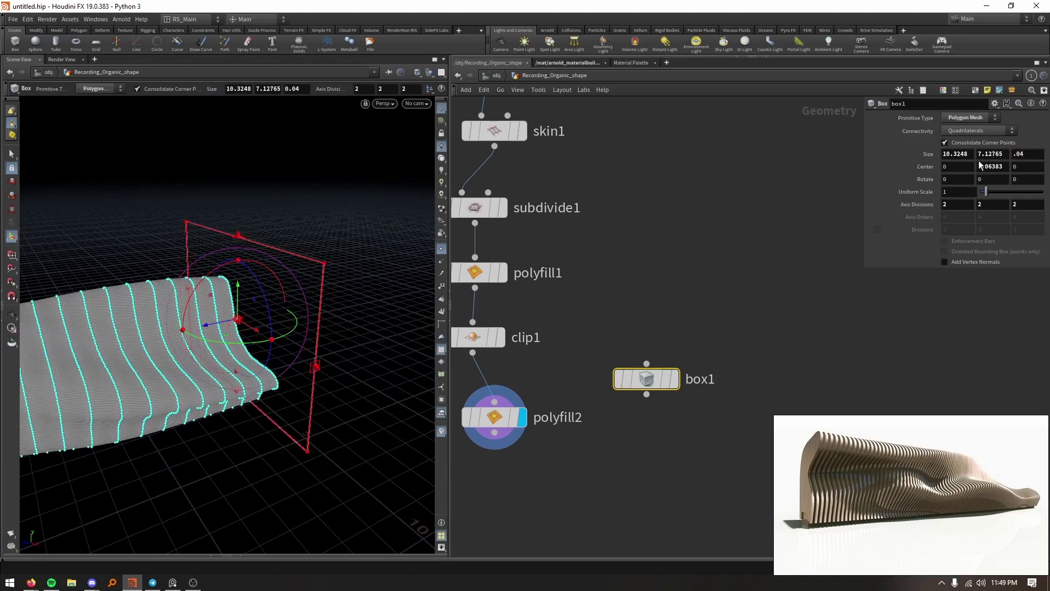
# Add a Labs Axis Align (Match Size) node after the Box.
pyautogui.keyDown('alt'); pyautogui.moveTo(305, 328); pyautogui.dragTo(272, 397); pyautogui.keyUp('alt')
pyautogui.press('Tab')
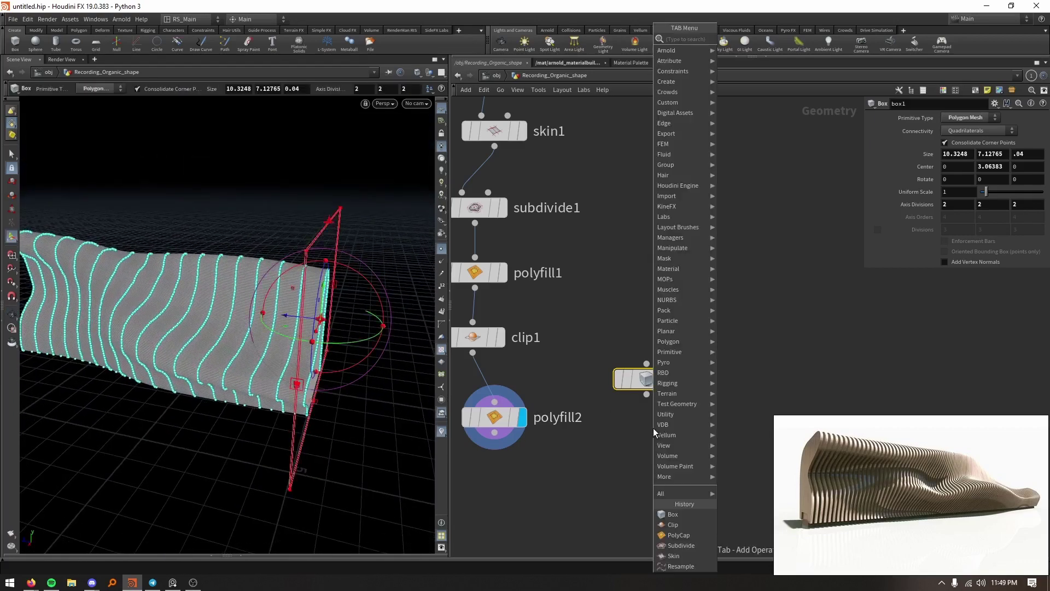
pyautogui.write('axis')
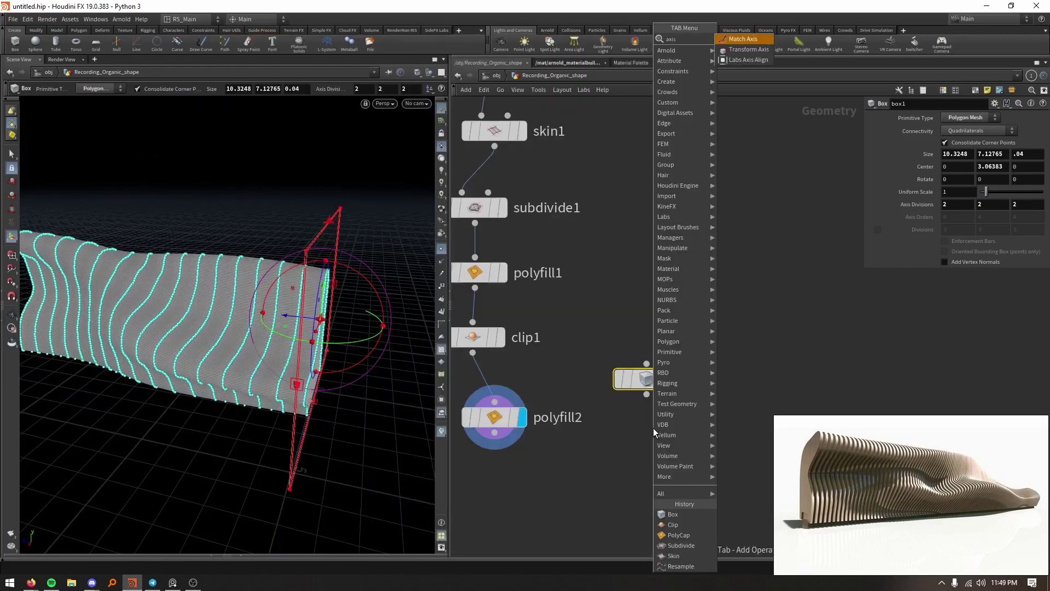
pyautogui.press('Return')
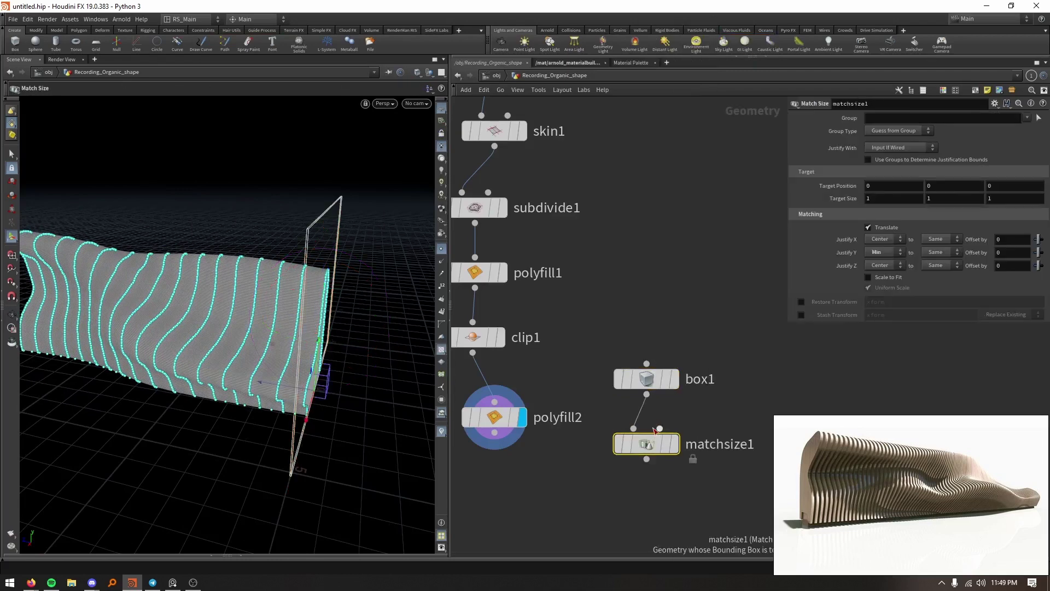
# Connect the second PolyFill to the Match Size node's second input, display Match Size and show the PolyFill as a template.
pyautogui.scroll(-2, 594, 481)
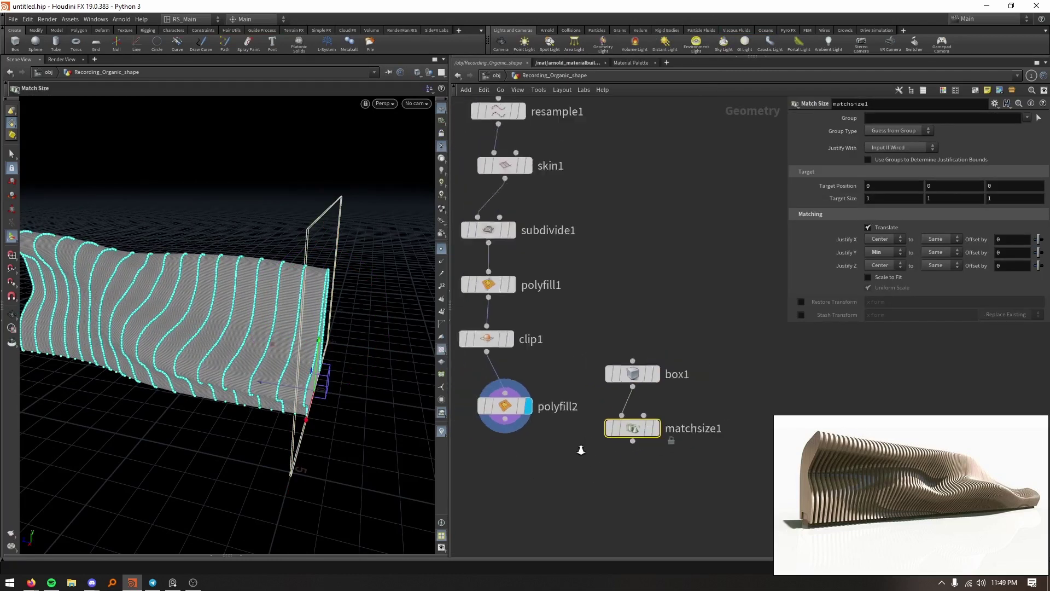
pyautogui.scroll(-2, 582, 449)
pyautogui.moveTo(528, 428); pyautogui.dragTo(595, 458)
pyautogui.scroll(2, 630, 422)
pyautogui.click(620, 453)
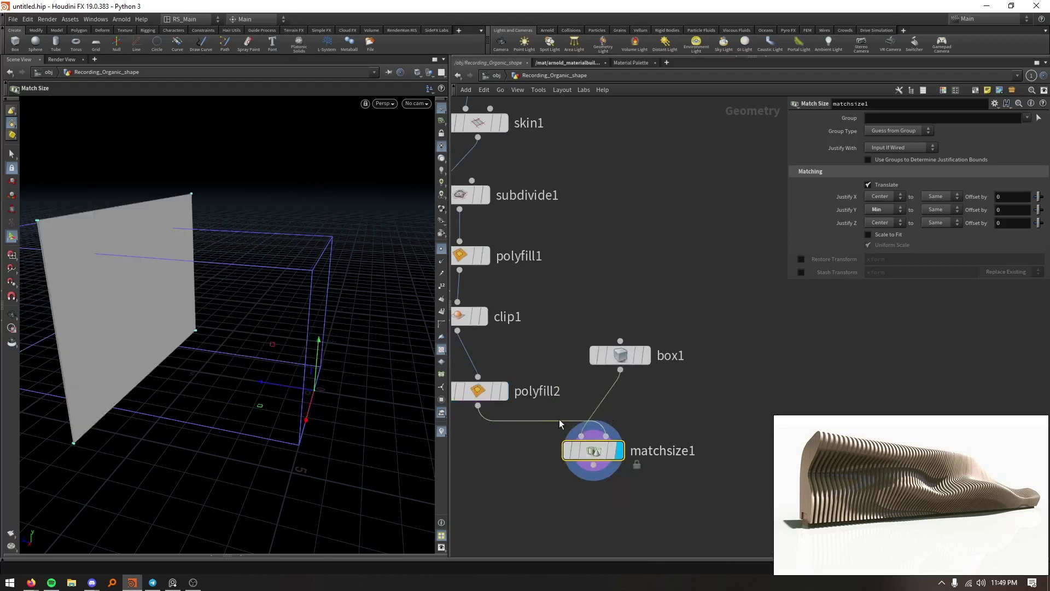
pyautogui.click(500, 392)
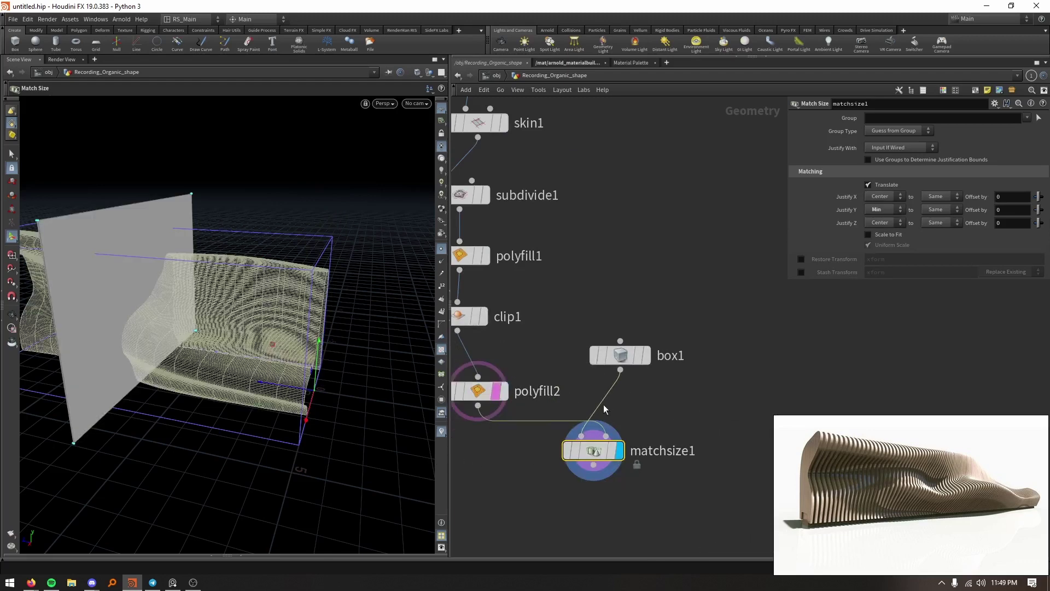
# Set the Match Size justification to Center in Y and to Min against Min in Z.
pyautogui.click(875, 208)
pyautogui.click(836, 213)
pyautogui.keyDown('ctrl'); pyautogui.middleClick(847, 209); pyautogui.keyUp('ctrl')
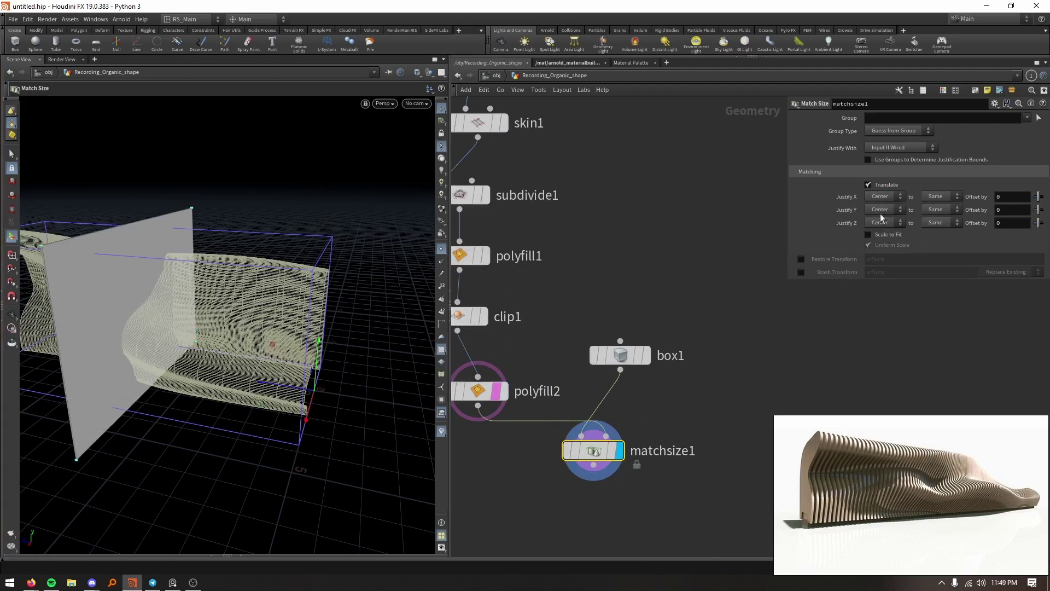
pyautogui.click(883, 245)
pyautogui.click(940, 223)
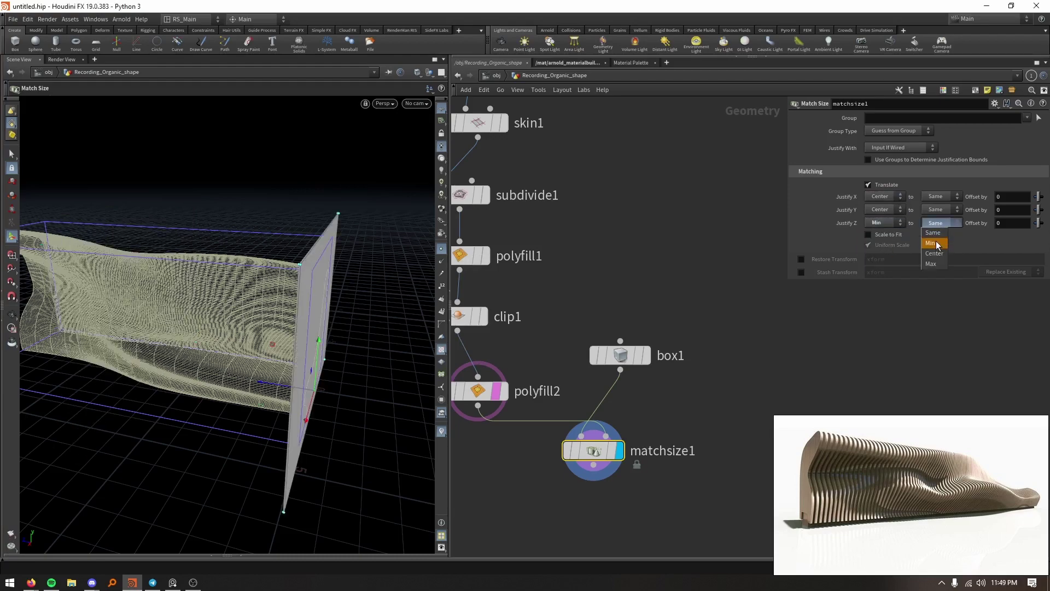
pyautogui.click(939, 242)
# Set the Match Size node's Z offset to 0.04.
pyautogui.moveTo(309, 386); pyautogui.dragTo(345, 391)
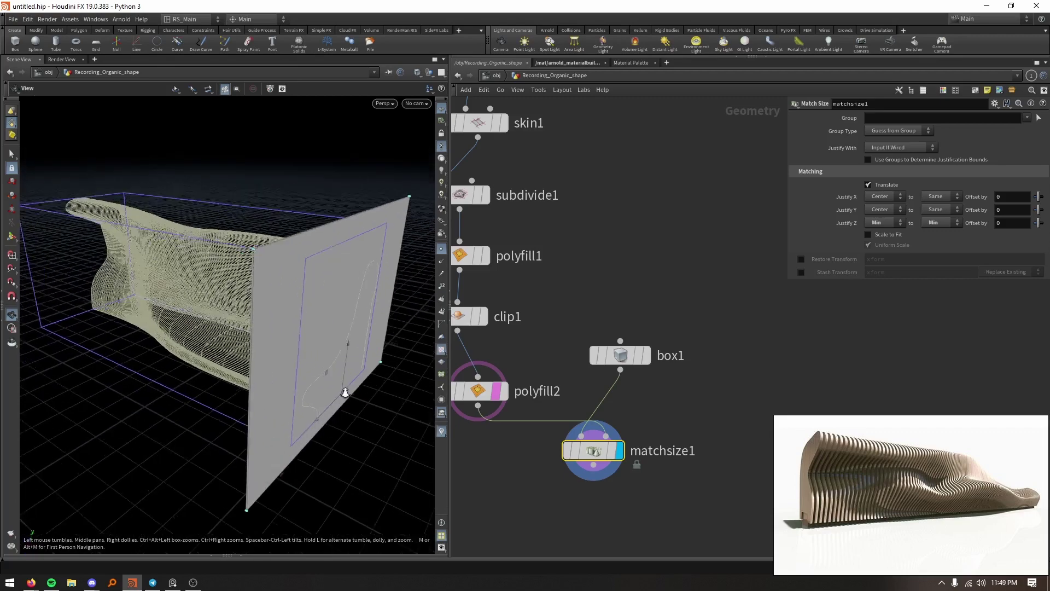
pyautogui.scroll(4, 345, 392)
pyautogui.write('.04')
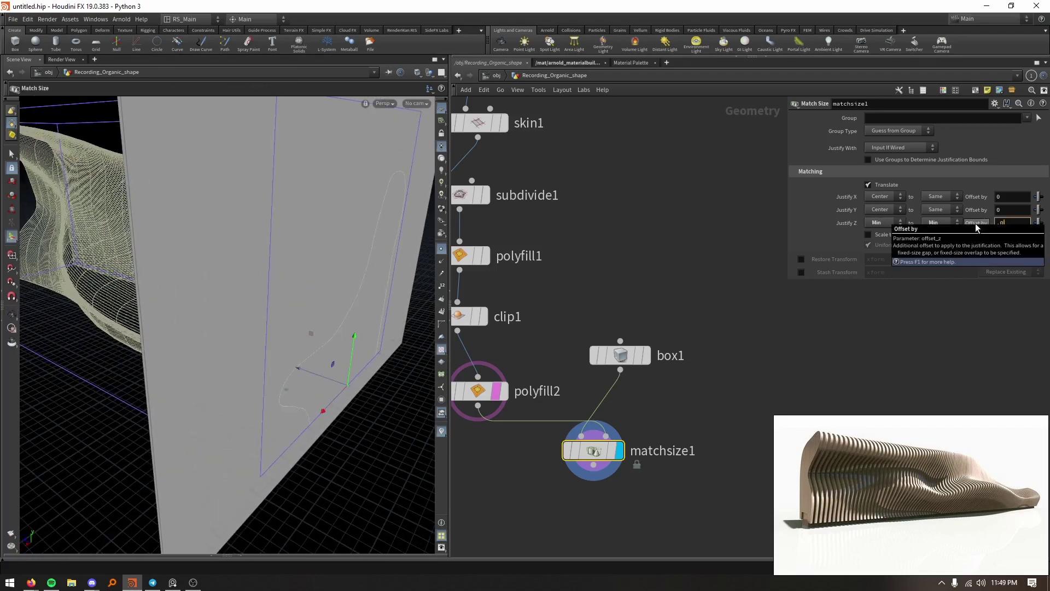
pyautogui.press('Return')
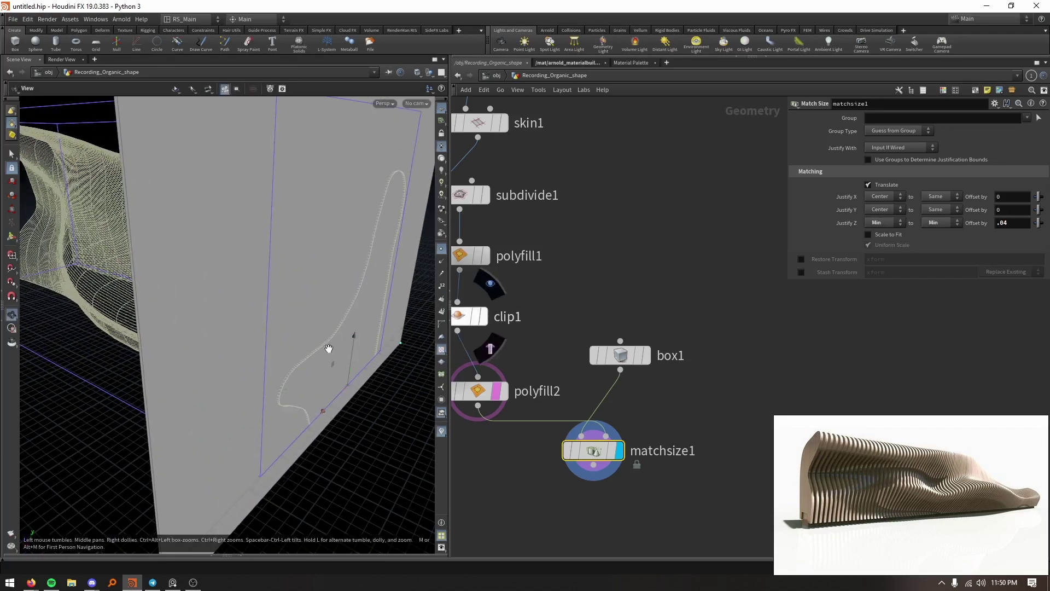
# Add a Boolean node with the second PolyFill connected to its first input.
pyautogui.moveTo(329, 349); pyautogui.dragTo(347, 381)
pyautogui.scroll(-4, 347, 381)
pyautogui.press('Tab')
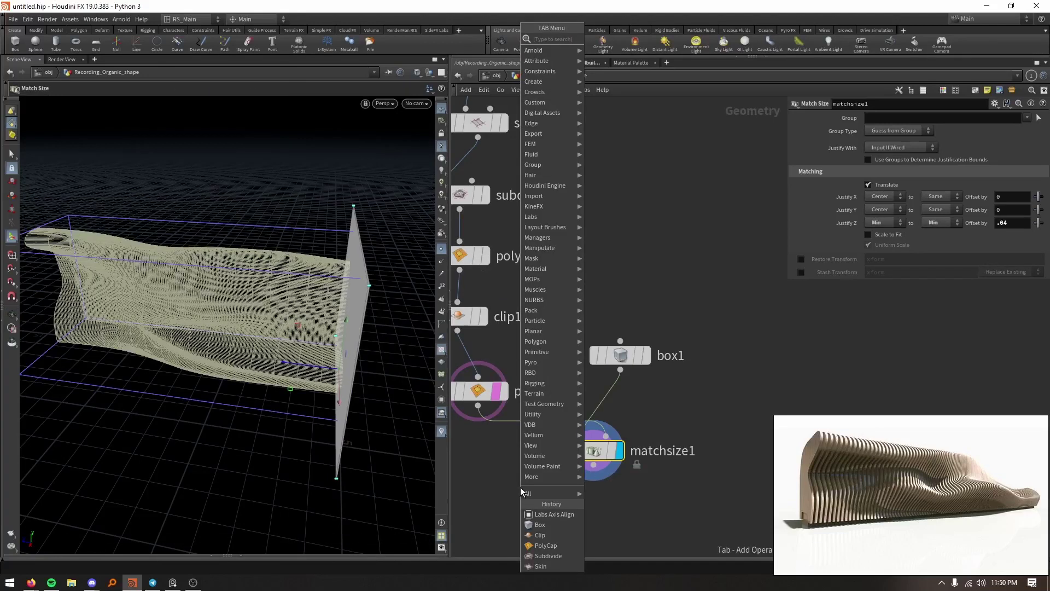
pyautogui.write('boo')
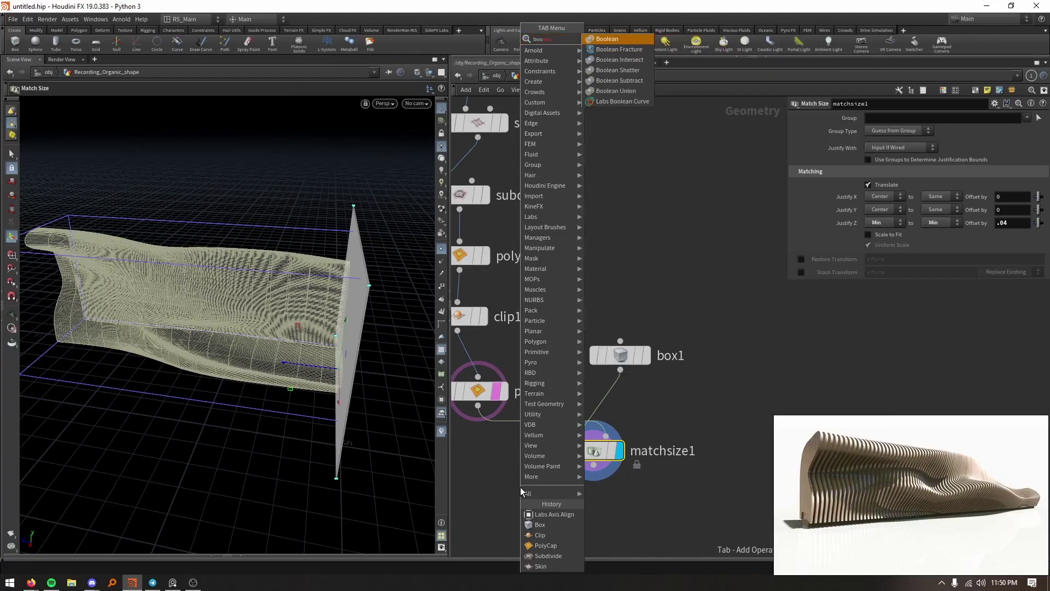
pyautogui.press('Return')
pyautogui.click(520, 487)
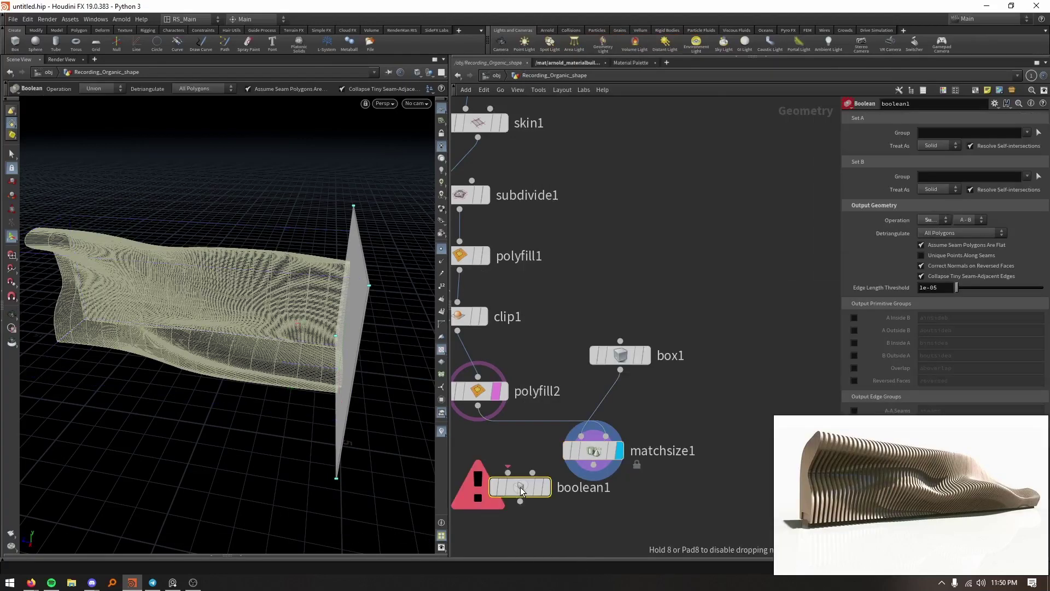
# Add a Normal node below the second PolyFill and set its cusp angle to 30.
pyautogui.press('Tab')
pyautogui.write('norm')
pyautogui.press('Return')
pyautogui.click(465, 447)
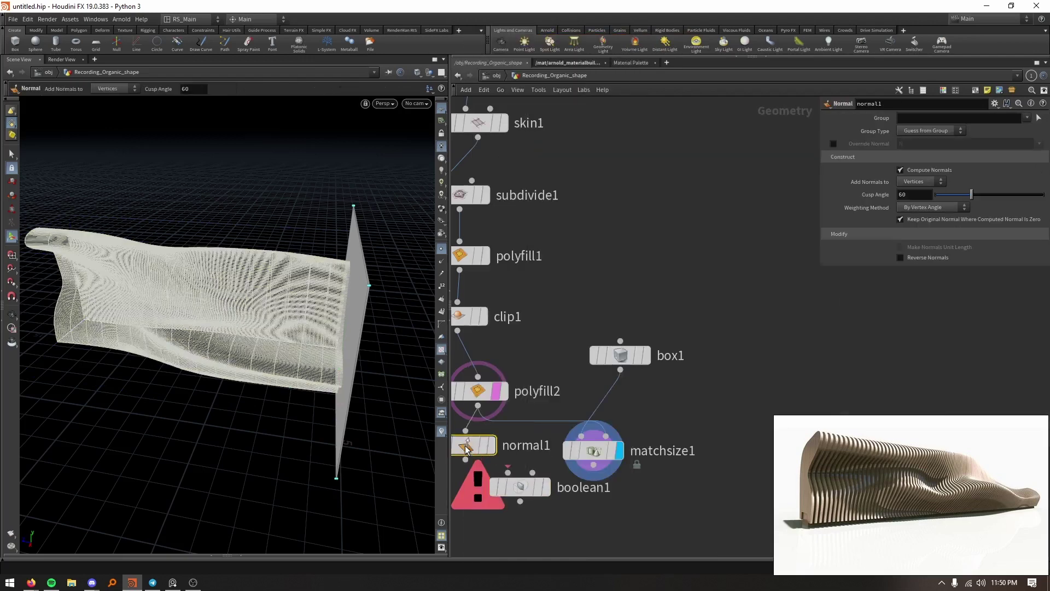
pyautogui.moveTo(465, 445); pyautogui.dragTo(466, 452)
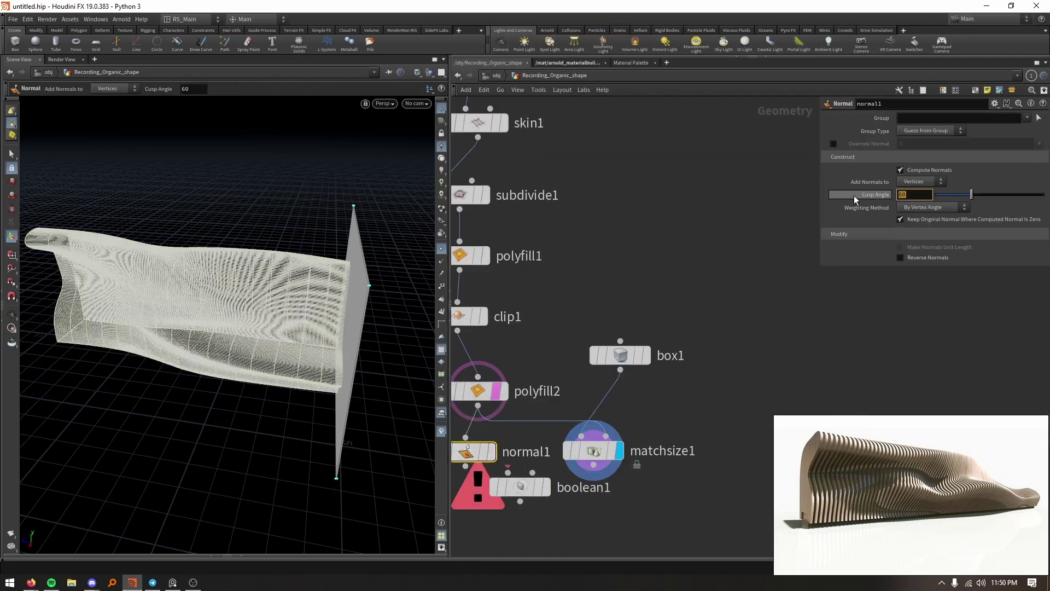
pyautogui.write('30')
pyautogui.press('Return')
pyautogui.moveTo(694, 348); pyautogui.dragTo(785, 274, button='middle')
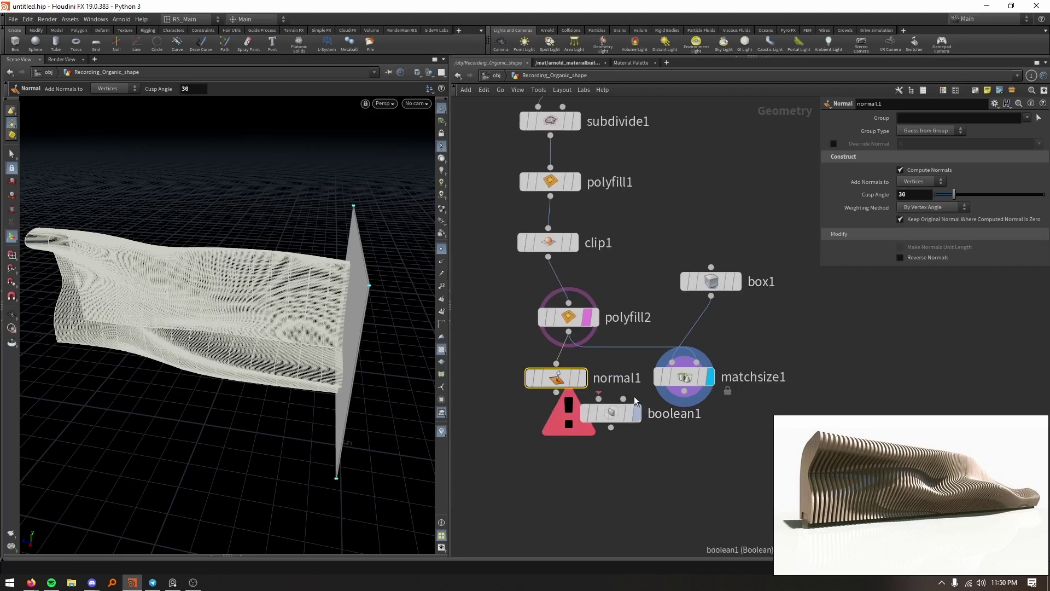
# Connect the Normal node to the Boolean's first input and Match Size to its second, and display the Boolean.
pyautogui.moveTo(634, 401); pyautogui.dragTo(620, 451)
pyautogui.scroll(3, 566, 446)
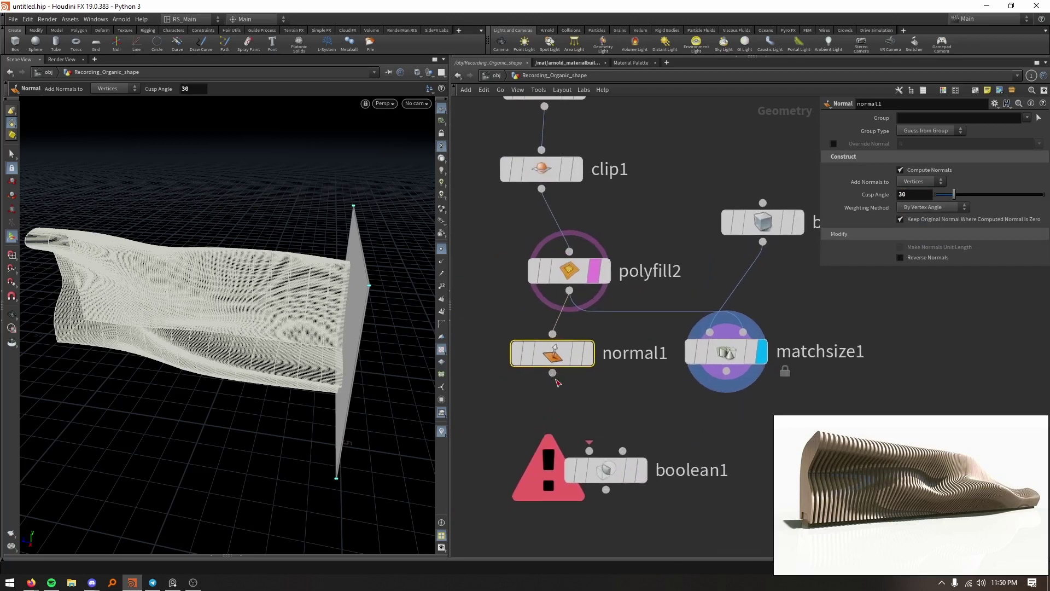
pyautogui.moveTo(730, 363); pyautogui.dragTo(661, 442)
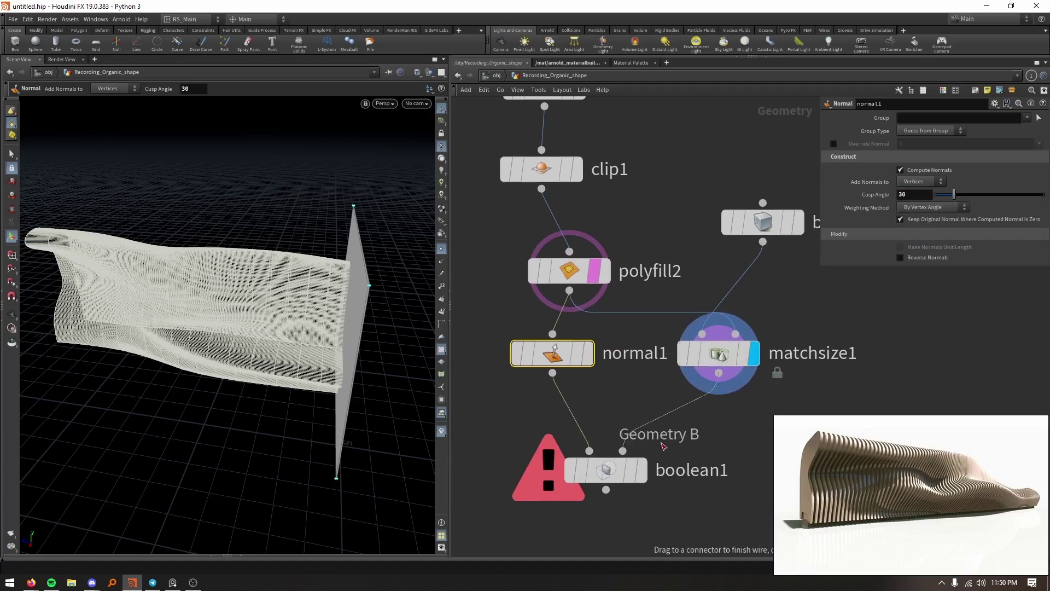
pyautogui.click(641, 470)
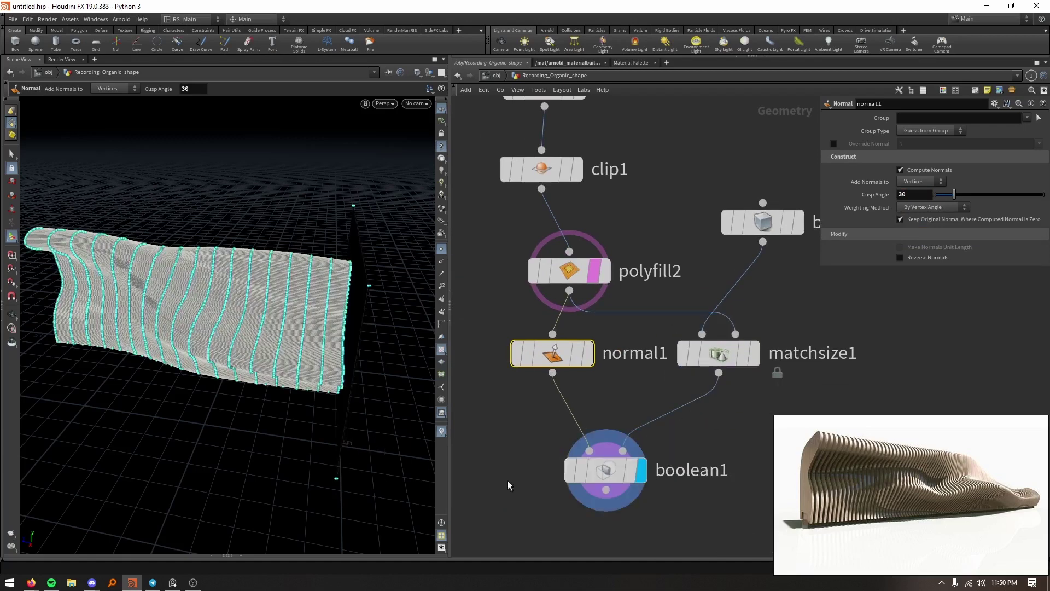
# Insert a Copy and Transform node between Match Size and the Boolean, and display it.
pyautogui.moveTo(685, 445); pyautogui.dragTo(621, 407, button='middle')
pyautogui.moveTo(537, 442); pyautogui.dragTo(516, 535)
pyautogui.press('Tab')
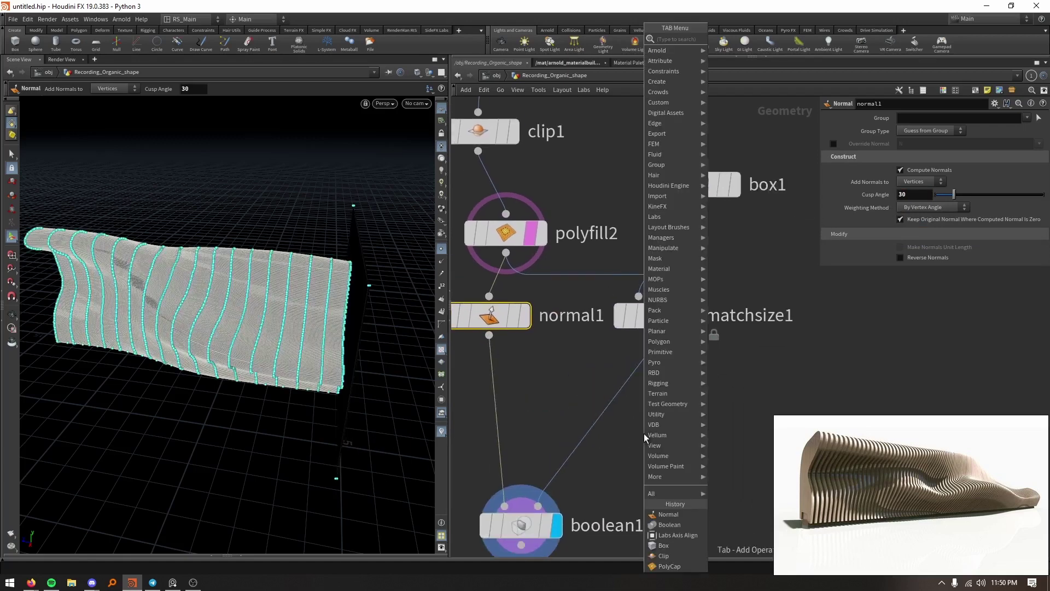
pyautogui.write('cat')
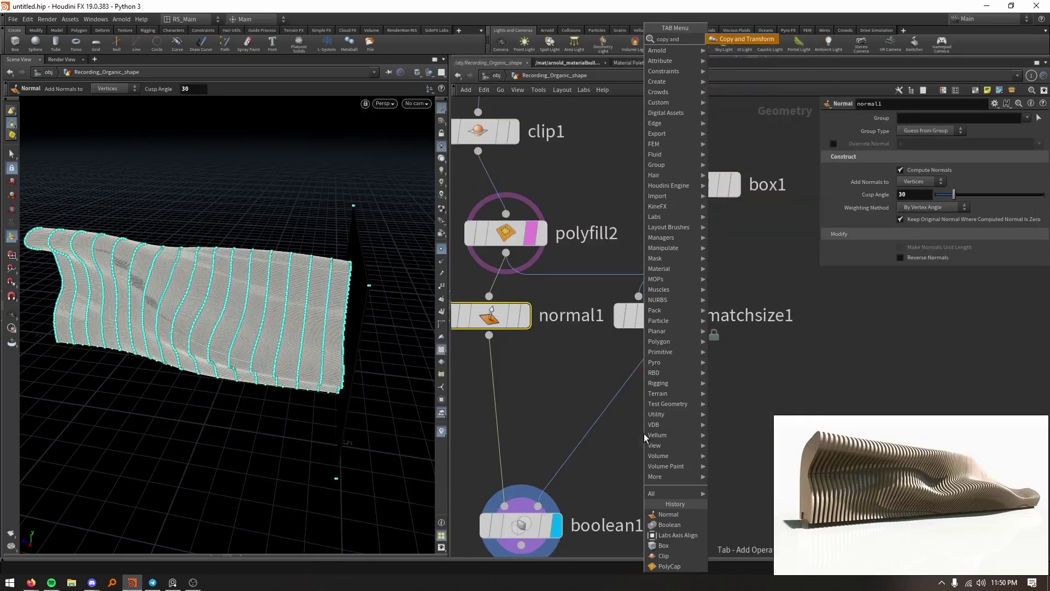
pyautogui.press('Return')
pyautogui.press('Return')
pyautogui.moveTo(664, 367); pyautogui.dragTo(723, 377)
pyautogui.scroll(3, 715, 356)
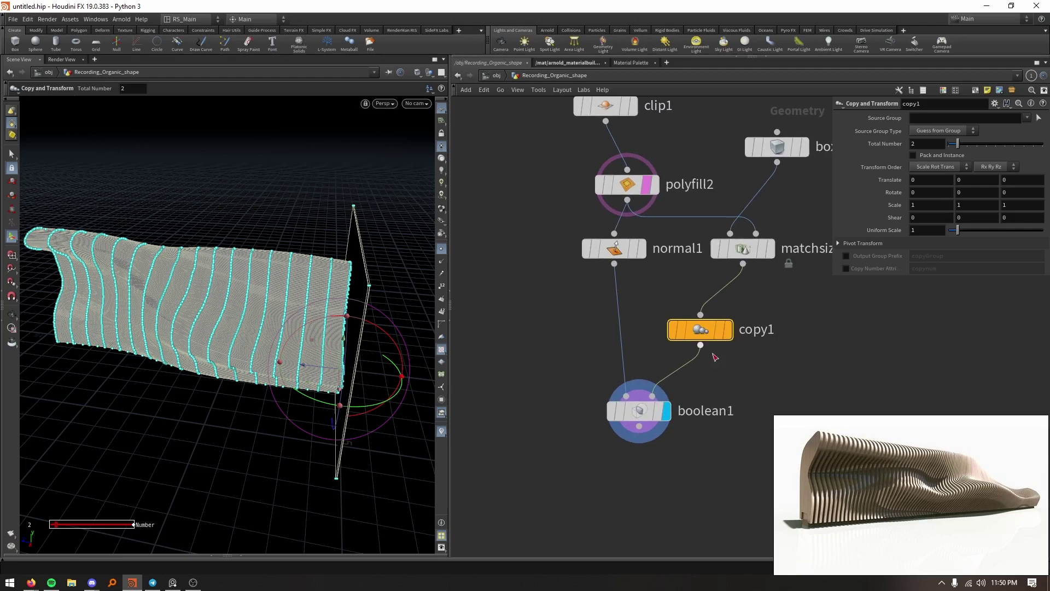
pyautogui.click(728, 329)
pyautogui.keyDown('alt'); pyautogui.moveTo(416, 394); pyautogui.dragTo(374, 378); pyautogui.keyUp('alt')
pyautogui.keyDown('alt'); pyautogui.moveTo(374, 378); pyautogui.dragTo(378, 395, button='right'); pyautogui.keyUp('alt')
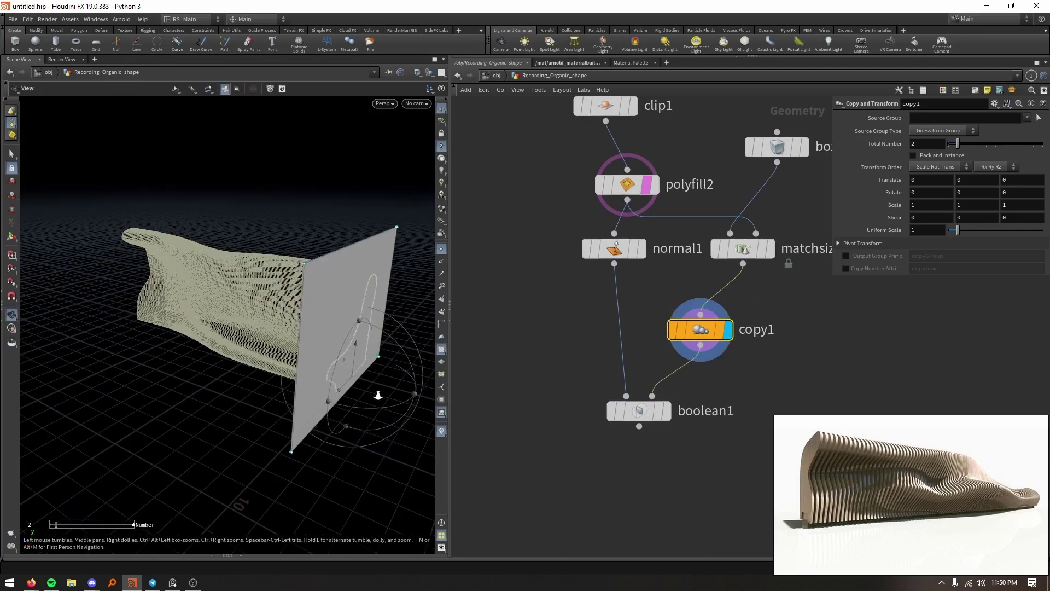
# Set the Copy and Transform total number to 70 and its Z translation to 0.2.
pyautogui.press('Return')
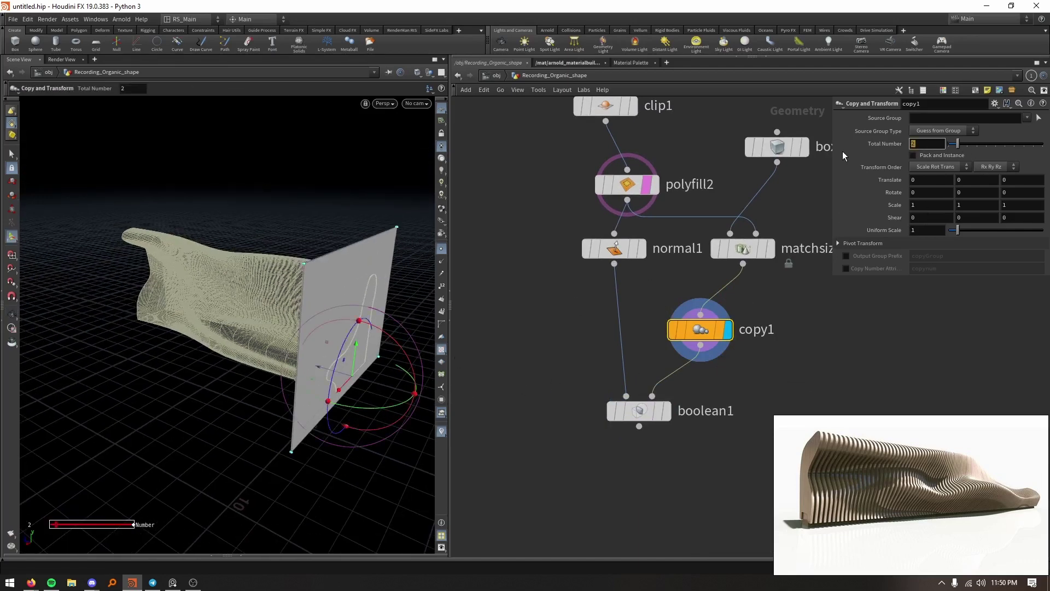
pyautogui.write('70')
pyautogui.press('Return')
pyautogui.moveTo(1015, 178)
pyautogui.mouseDown(button='middle')
pyautogui.moveTo(1028, 179)
pyautogui.moveTo(1017, 180)
pyautogui.mouseUp(button='middle')
pyautogui.keyDown('alt'); pyautogui.moveTo(170, 374); pyautogui.dragTo(204, 368); pyautogui.keyUp('alt')
pyautogui.moveTo(204, 368); pyautogui.dragTo(393, 151, button='right')
pyautogui.moveTo(378, 197); pyautogui.dragTo(367, 225)
# Raise the Copy and Transform total number to 90 and compare the box copies with the bench's length.
pyautogui.press('Return')
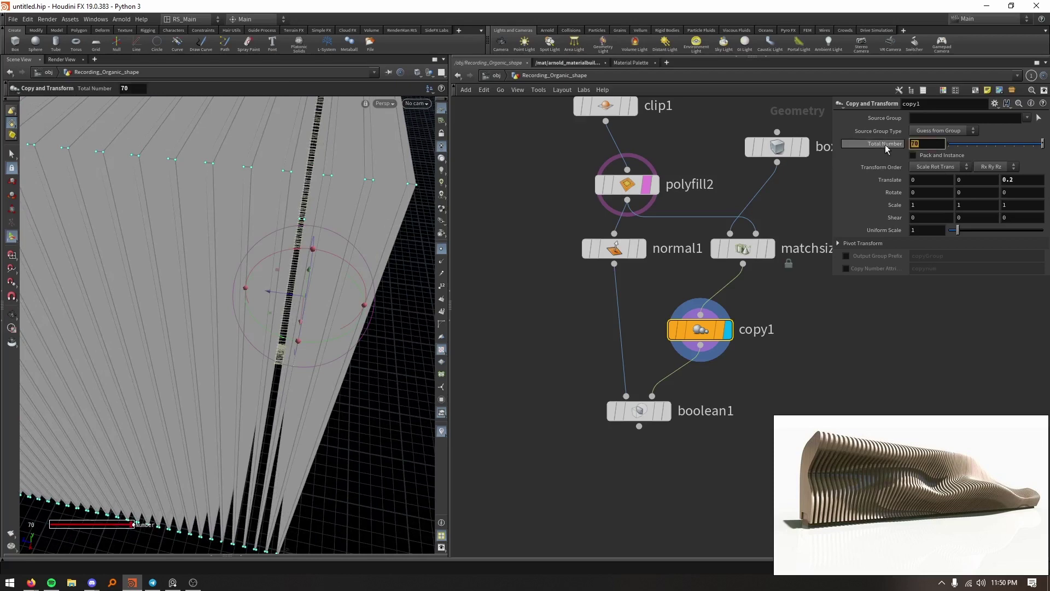
pyautogui.write('90')
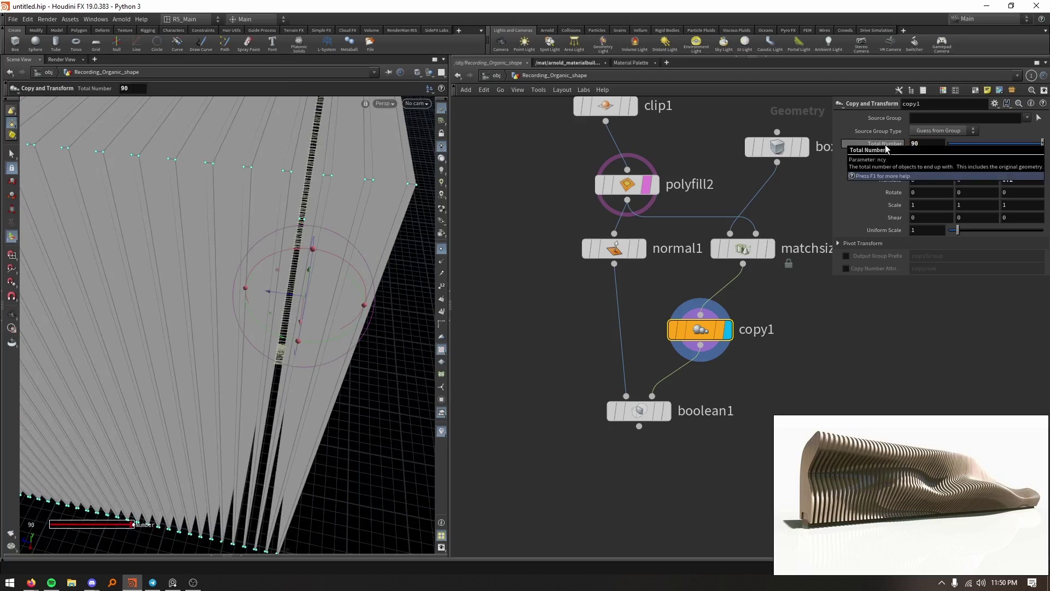
pyautogui.press('Return')
pyautogui.keyDown('alt'); pyautogui.moveTo(322, 251); pyautogui.dragTo(274, 350); pyautogui.keyUp('alt')
pyautogui.keyDown('alt'); pyautogui.moveTo(274, 350); pyautogui.dragTo(255, 417, button='right'); pyautogui.keyUp('alt')
pyautogui.moveTo(254, 417); pyautogui.dragTo(419, 280)
pyautogui.keyDown('alt'); pyautogui.moveTo(420, 280); pyautogui.dragTo(382, 284, button='right'); pyautogui.keyUp('alt')
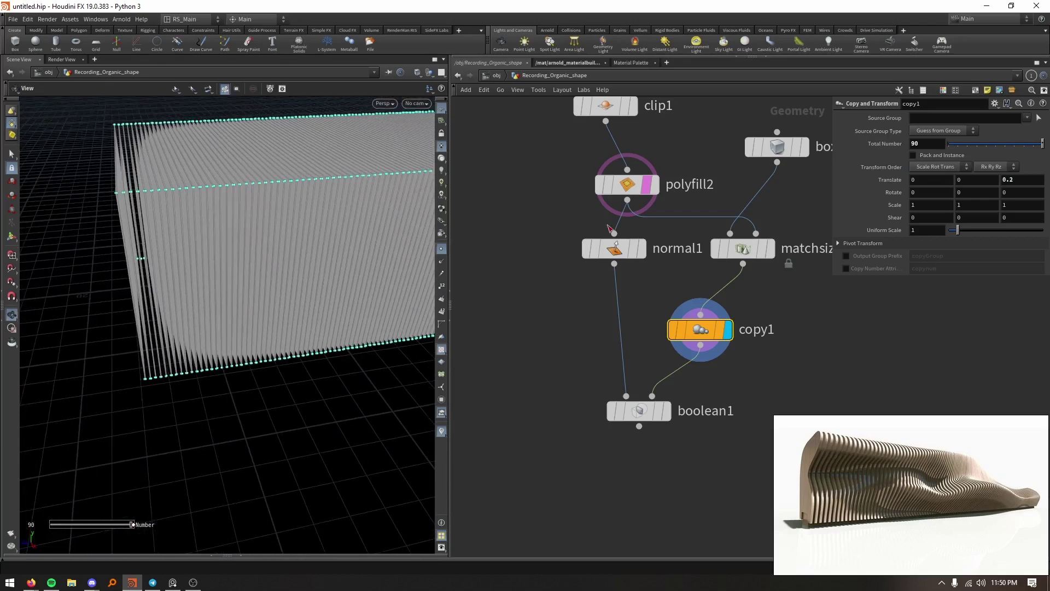
# Set the Copy and Transform Z translation to 0.155.
pyautogui.moveTo(1021, 179); pyautogui.dragTo(993, 203, button='middle')
pyautogui.press('Escape')
pyautogui.moveTo(293, 328); pyautogui.dragTo(336, 304)
pyautogui.press('Return')
pyautogui.moveTo(1016, 179); pyautogui.dragTo(1037, 221, button='middle')
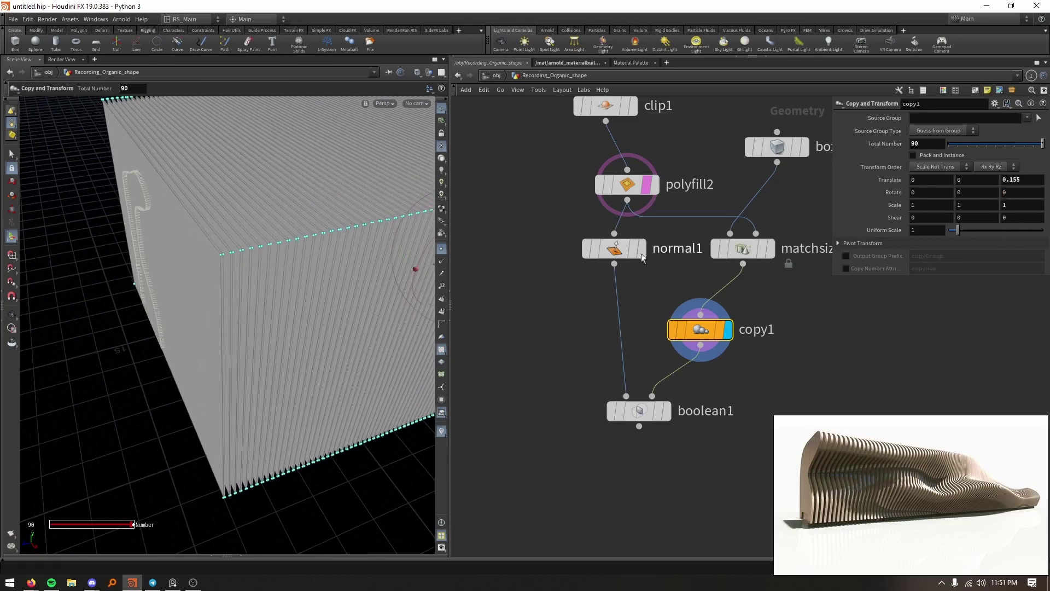
# Display the Boolean node and turn off point display in the viewport.
pyautogui.press('Escape')
pyautogui.moveTo(356, 257); pyautogui.dragTo(281, 268)
pyautogui.moveTo(281, 267); pyautogui.dragTo(365, 355, button='right')
pyautogui.moveTo(365, 354); pyautogui.dragTo(309, 357)
pyautogui.press('Return')
pyautogui.moveTo(669, 414)
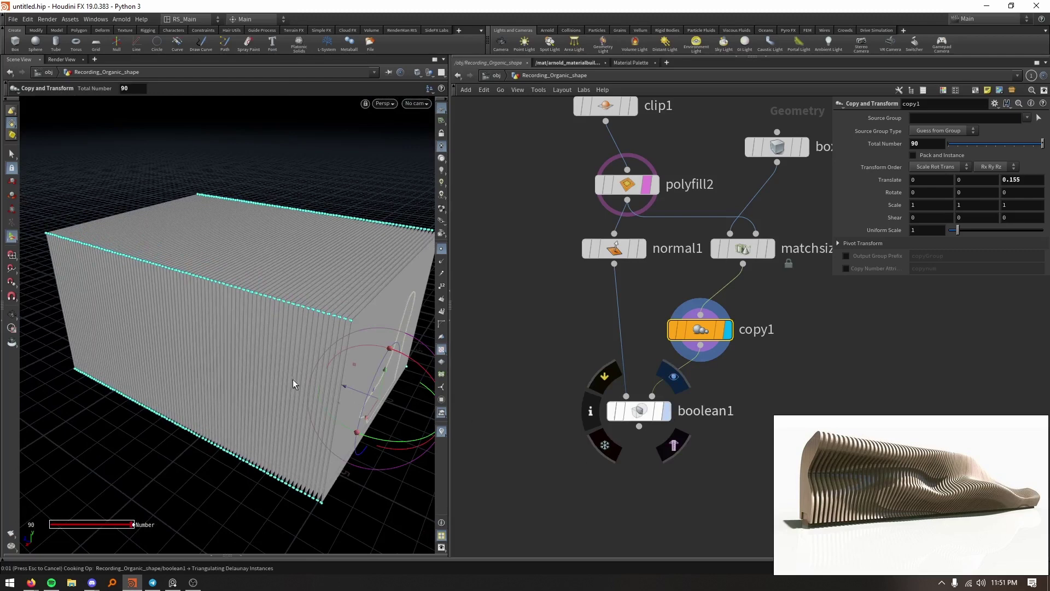
pyautogui.click(442, 249)
pyautogui.moveTo(377, 375)
pyautogui.keyDown('alt'); pyautogui.mouseDown()
pyautogui.moveTo(277, 330)
pyautogui.moveTo(270, 344)
pyautogui.moveTo(399, 356)
pyautogui.moveTo(382, 370)
pyautogui.mouseUp(); pyautogui.keyUp('alt')
# Set the Boolean node's subtract direction to B - A.
pyautogui.click(639, 410)
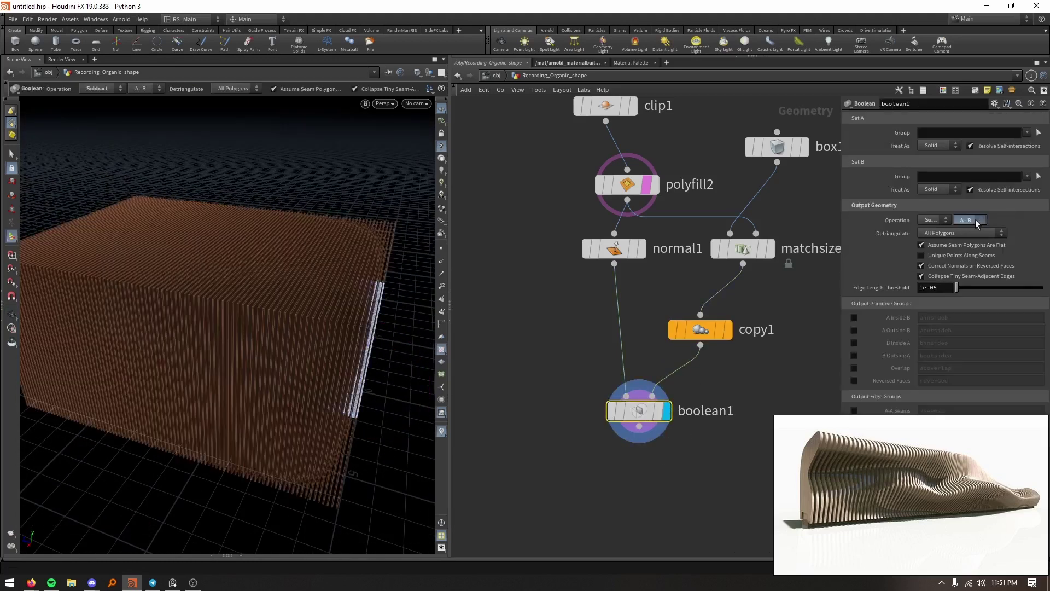
pyautogui.click(976, 219)
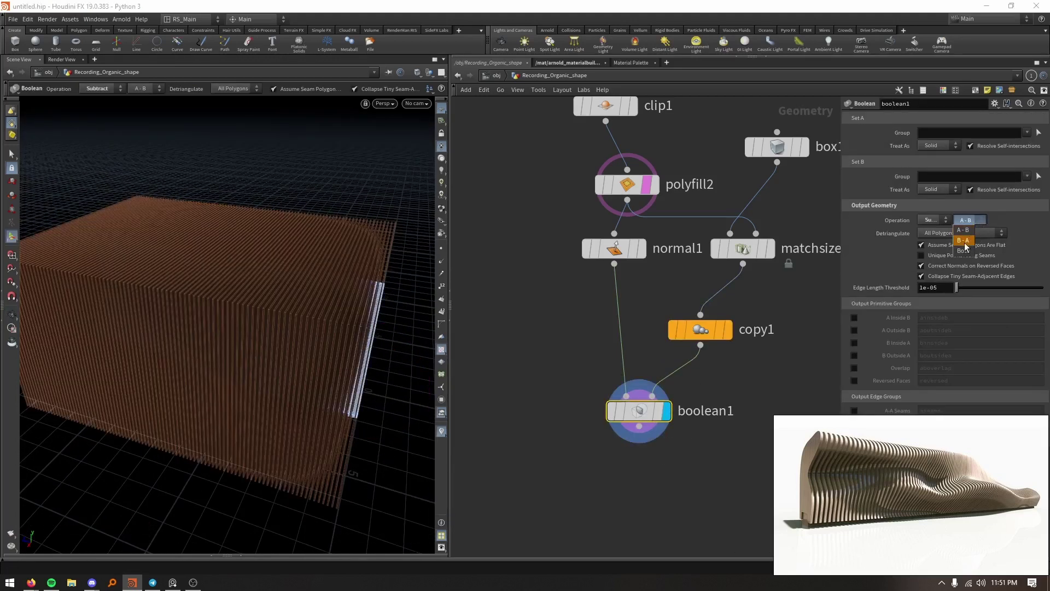
pyautogui.click(964, 241)
pyautogui.press('Escape')
pyautogui.moveTo(416, 356)
pyautogui.mouseDown()
pyautogui.moveTo(323, 359)
pyautogui.moveTo(352, 359)
pyautogui.moveTo(320, 327)
pyautogui.moveTo(351, 306)
pyautogui.moveTo(367, 314)
pyautogui.moveTo(340, 329)
pyautogui.moveTo(344, 341)
pyautogui.mouseUp()
pyautogui.press('Return')
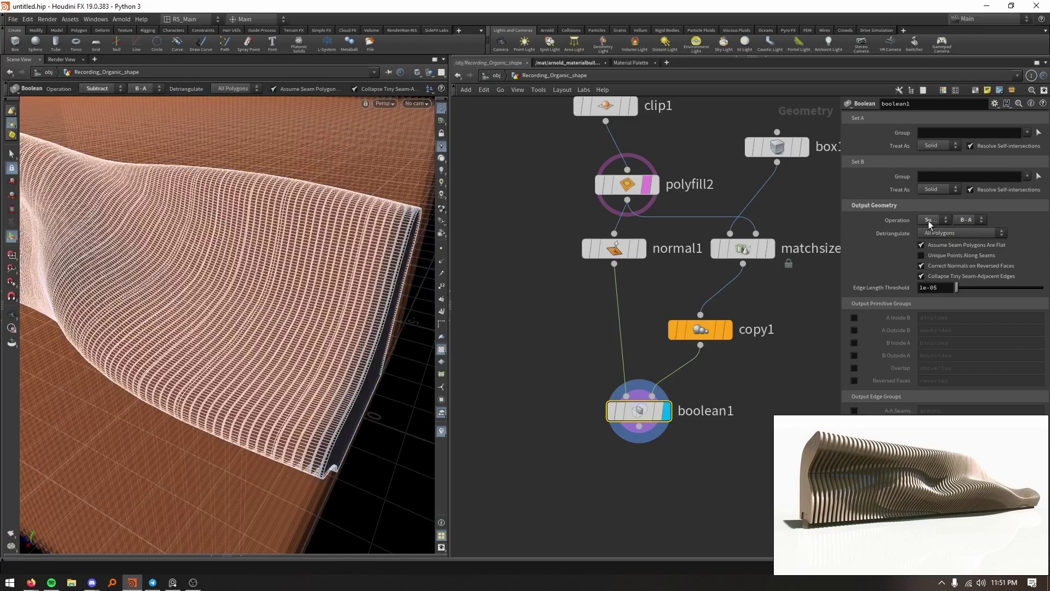
# Show the Boolean node as the template in place of the second PolyFill and inspect the slices.
pyautogui.click(933, 219)
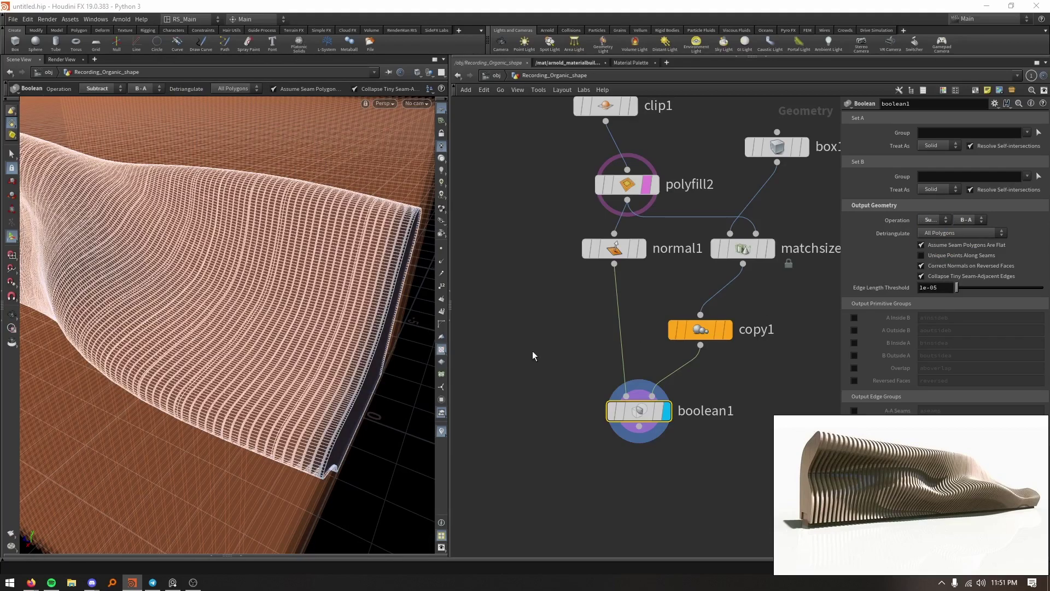
pyautogui.press('Escape')
pyautogui.moveTo(350, 361)
pyautogui.mouseDown()
pyautogui.moveTo(323, 382)
pyautogui.moveTo(346, 359)
pyautogui.mouseUp()
pyautogui.moveTo(345, 404)
pyautogui.mouseDown()
pyautogui.moveTo(363, 383)
pyautogui.moveTo(342, 418)
pyautogui.moveTo(330, 354)
pyautogui.moveTo(363, 406)
pyautogui.moveTo(352, 297)
pyautogui.mouseUp()
pyautogui.press('Return')
pyautogui.moveTo(635, 412)
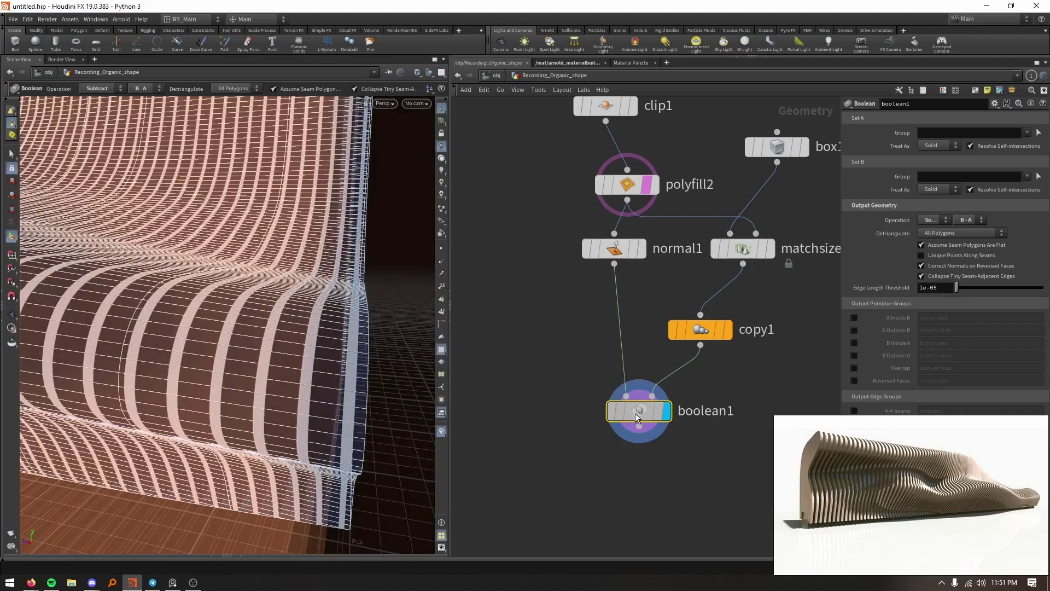
pyautogui.click(672, 445)
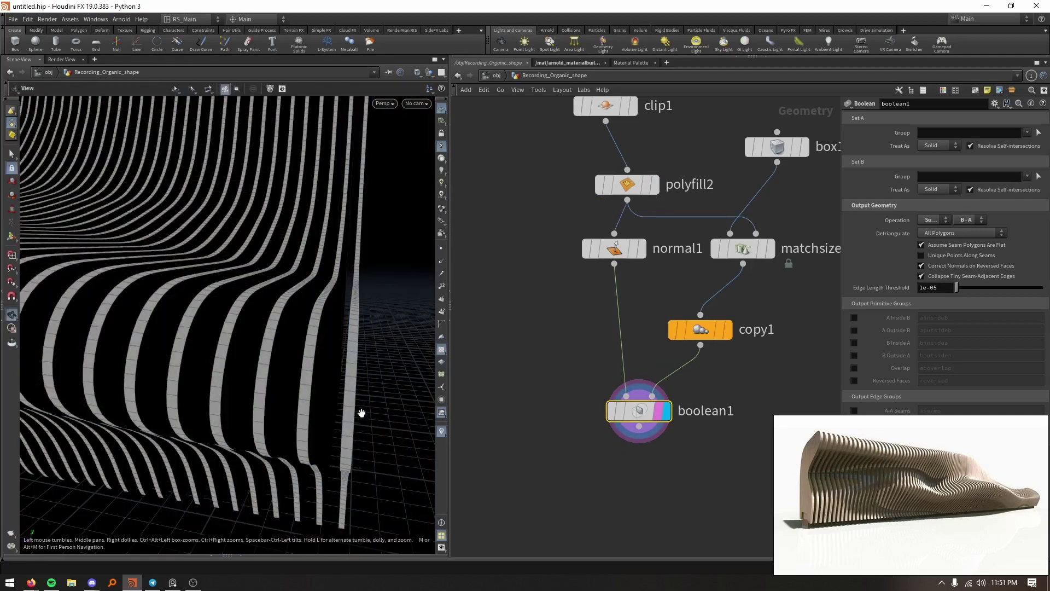
pyautogui.moveTo(360, 414)
pyautogui.keyDown('alt'); pyautogui.mouseDown()
pyautogui.moveTo(372, 424)
pyautogui.moveTo(356, 415)
pyautogui.mouseUp(); pyautogui.keyUp('alt')
pyautogui.keyDown('alt'); pyautogui.moveTo(356, 415); pyautogui.dragTo(326, 544, button='right'); pyautogui.keyUp('alt')
pyautogui.keyDown('alt'); pyautogui.moveTo(326, 543); pyautogui.dragTo(284, 230); pyautogui.keyUp('alt')
pyautogui.press('Return')
# Add a Color node below the Boolean and display it.
pyautogui.press('Tab')
pyautogui.write('color')
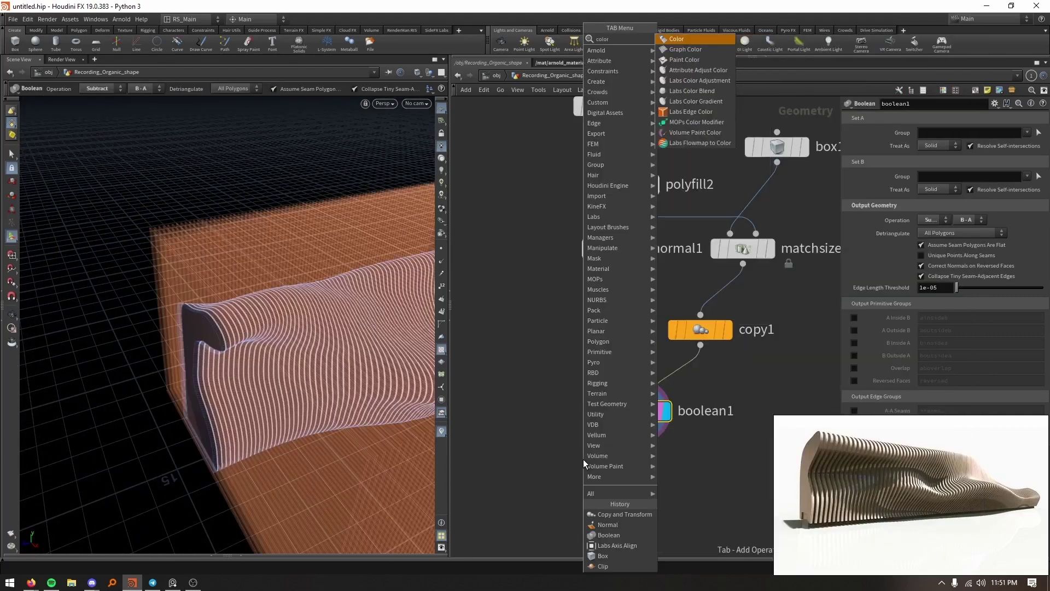
pyautogui.press('Return')
pyautogui.press('Escape')
pyautogui.moveTo(330, 415); pyautogui.dragTo(386, 390)
pyautogui.press('Return')
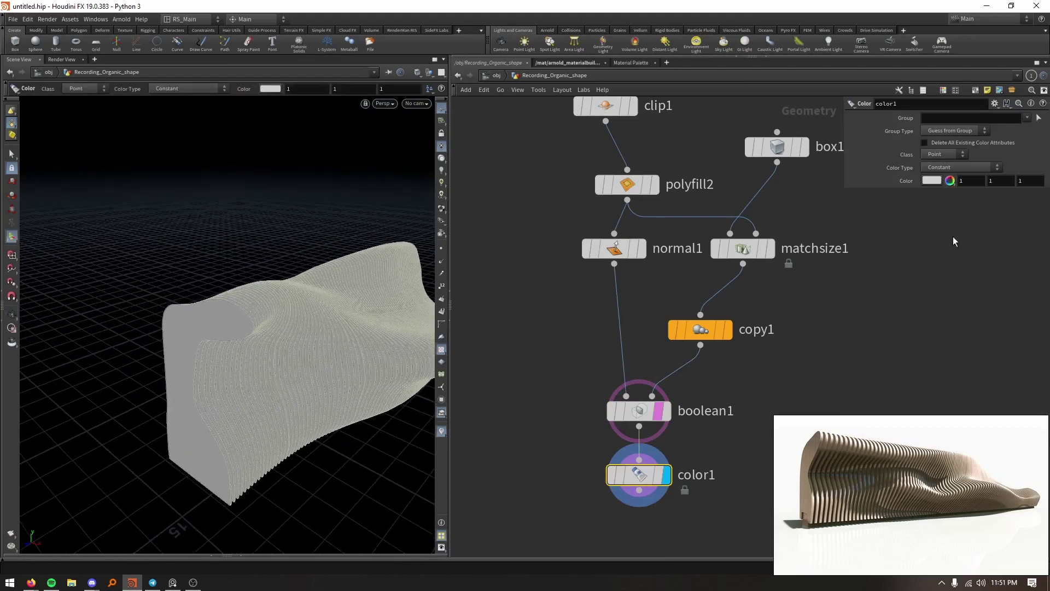
# Set the Color node's color to 1, 0.754, 0.444 and show that node as the template.
pyautogui.click(931, 181)
pyautogui.moveTo(814, 175); pyautogui.dragTo(873, 170)
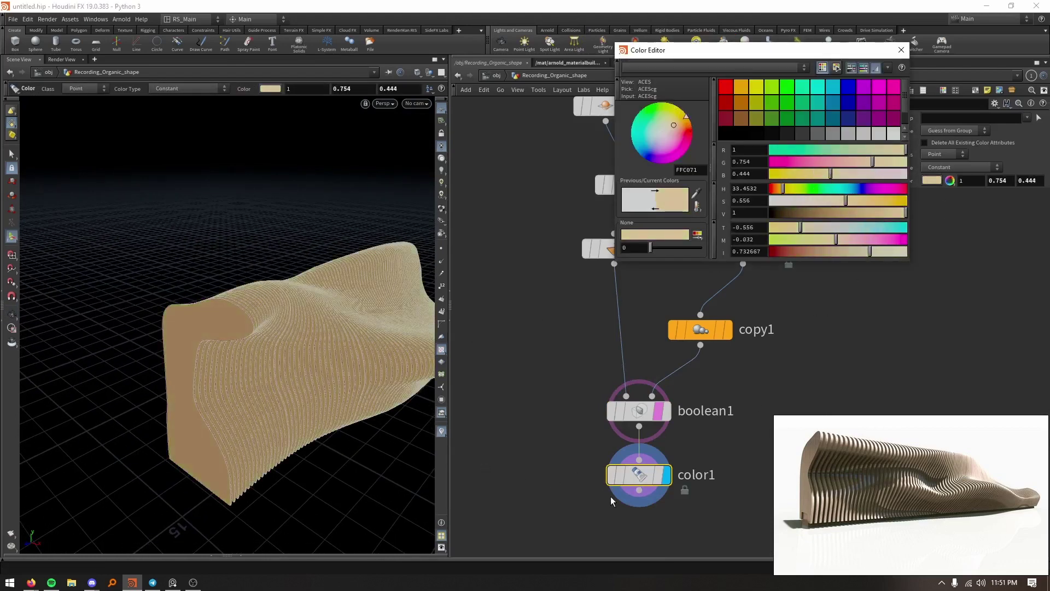
pyautogui.moveTo(534, 458); pyautogui.dragTo(528, 396, button='middle')
pyautogui.scroll(-1, 525, 392)
pyautogui.click(633, 409)
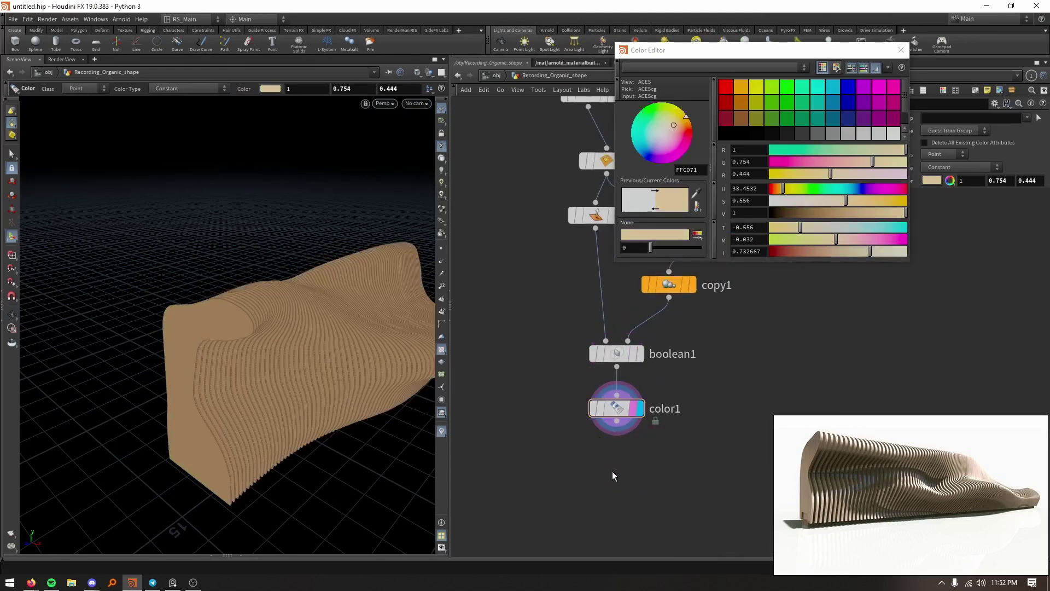
pyautogui.moveTo(303, 393); pyautogui.dragTo(329, 395)
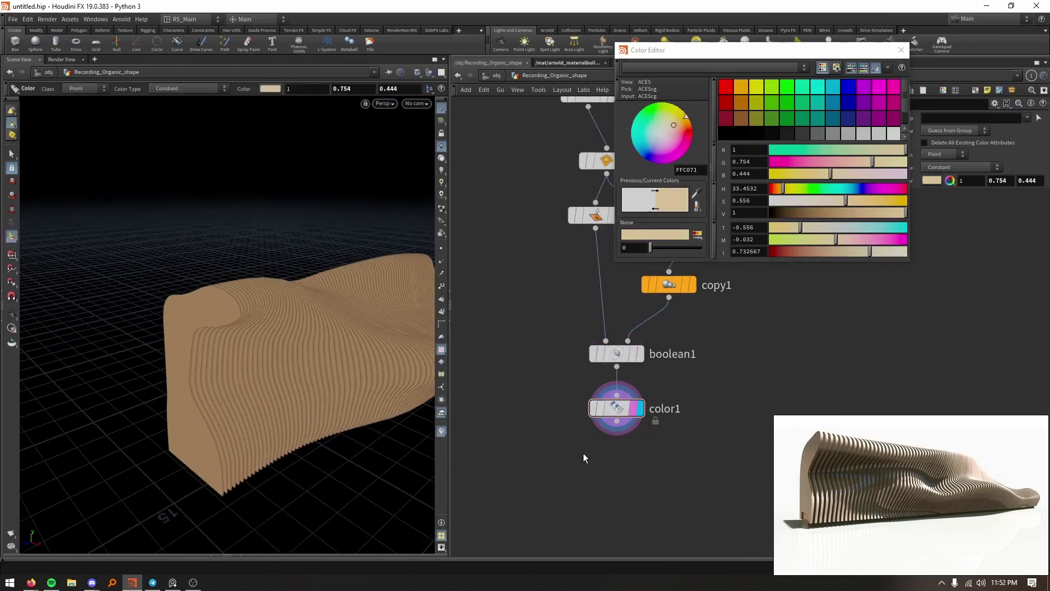
# Add a Null node named OUT below the Color node, and show it as both displayed and template geometry.
pyautogui.press('Tab')
pyautogui.write('null')
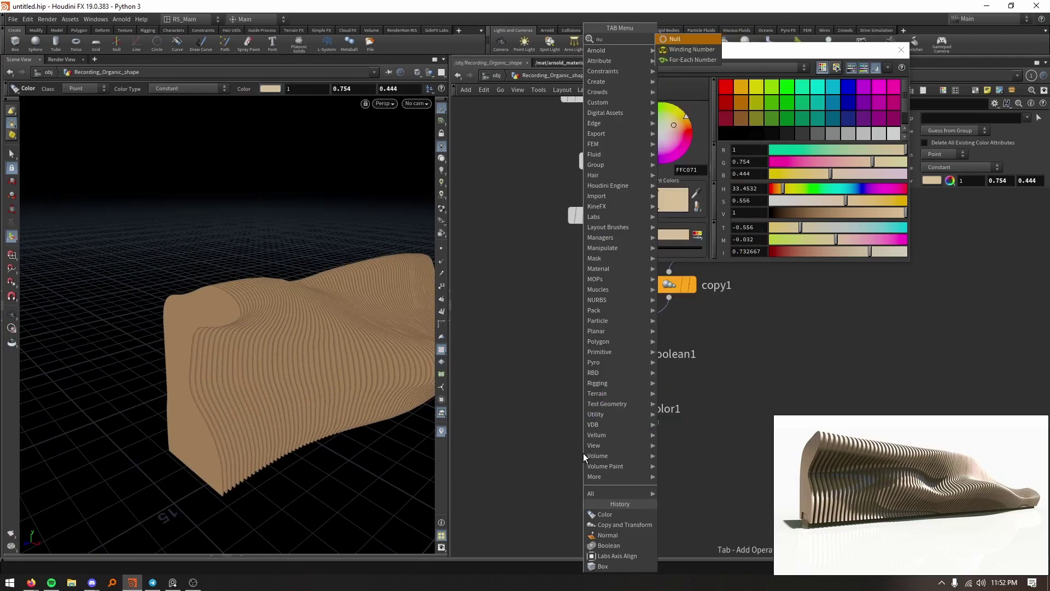
pyautogui.press('Return')
pyautogui.press('Return')
pyautogui.click(657, 470)
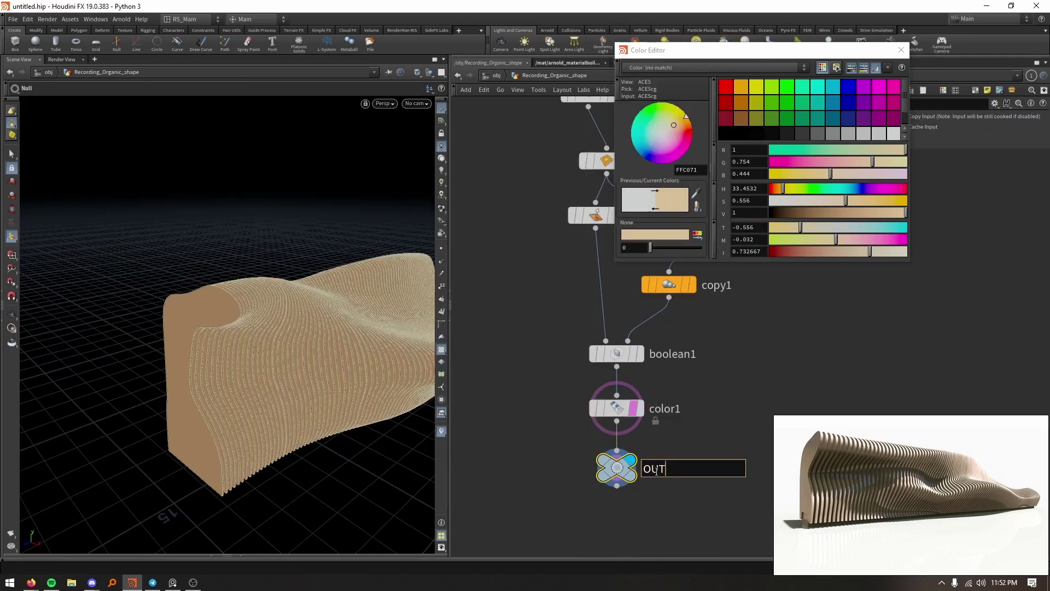
pyautogui.scroll(2, 634, 507)
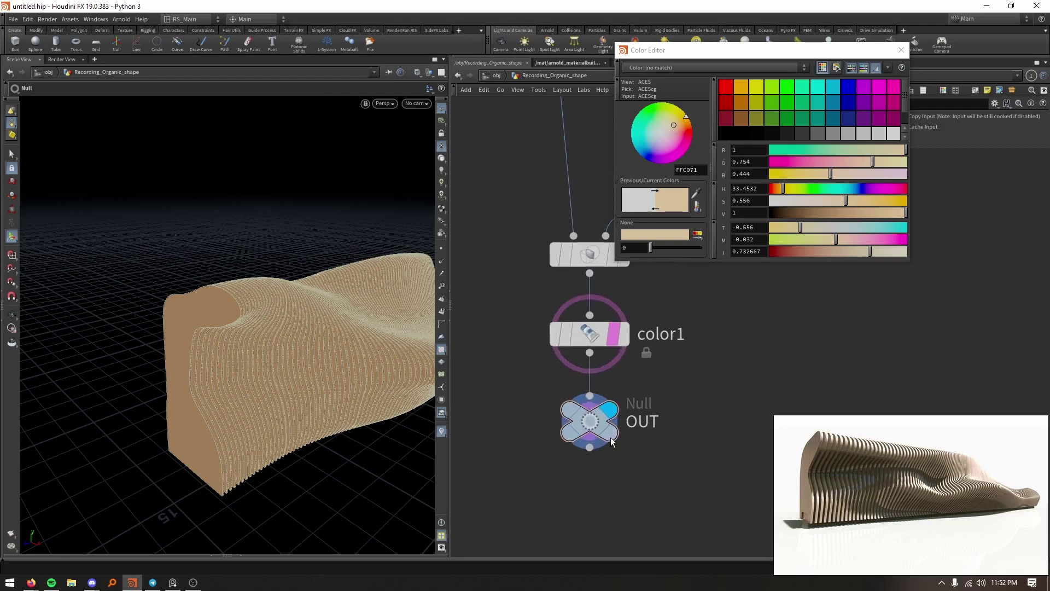
pyautogui.moveTo(550, 446)
pyautogui.press('Escape')
pyautogui.moveTo(339, 378); pyautogui.dragTo(306, 350)
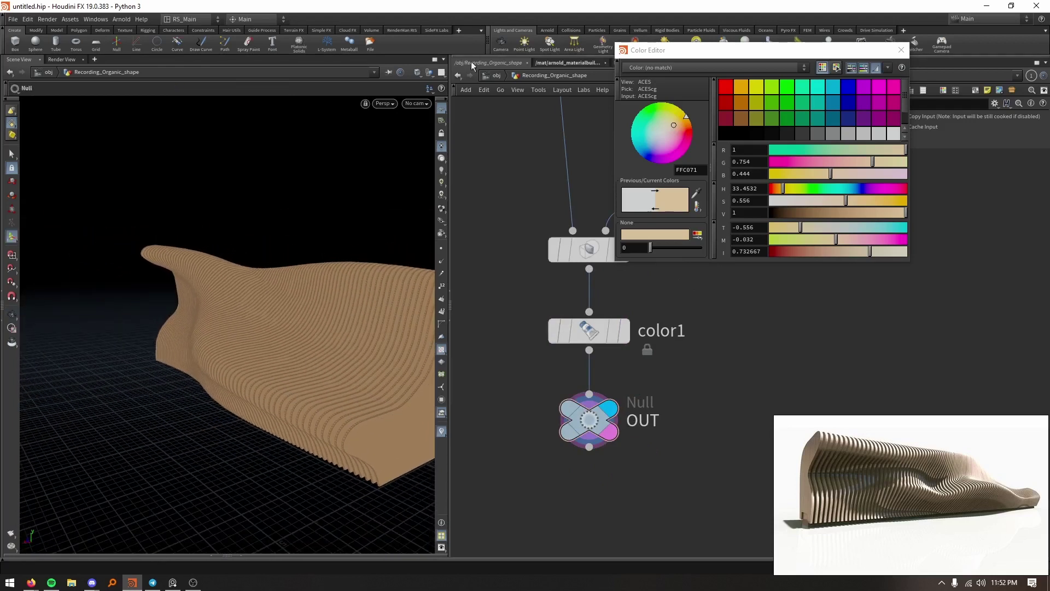
# Return to the object level, hide Recording_Organic_shape and show the Organic_shape object.
pyautogui.click(496, 77)
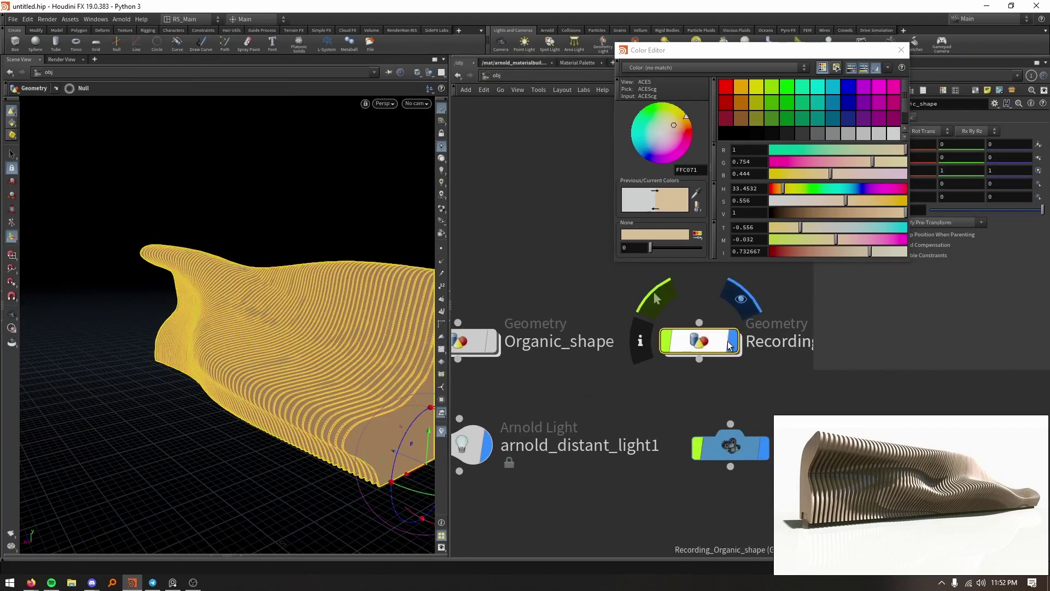
pyautogui.click(731, 341)
pyautogui.click(495, 342)
pyautogui.scroll(-1, 570, 313)
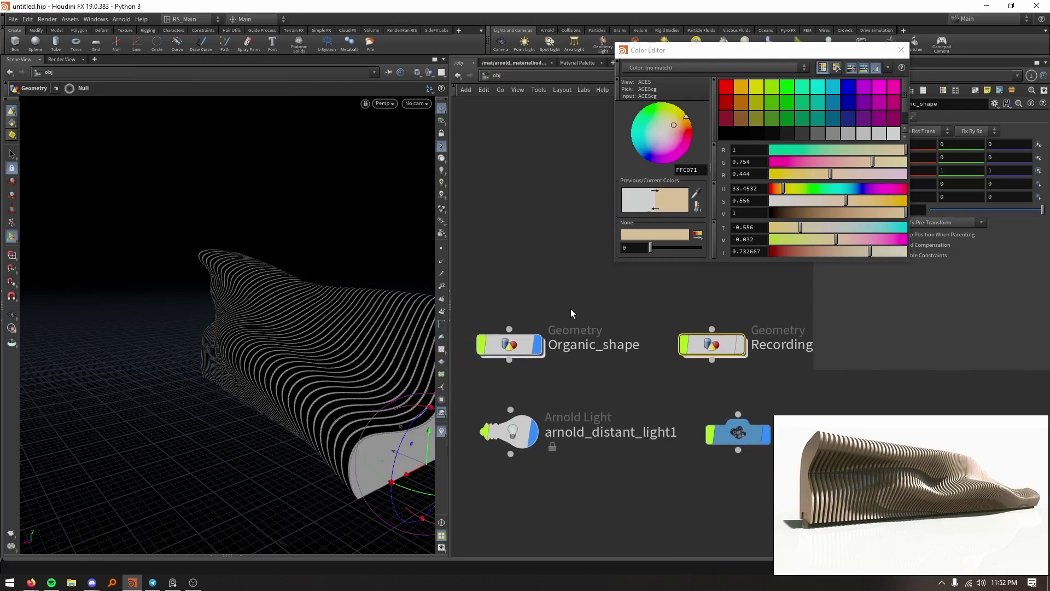
# Look through cam1 in the viewport and start an Arnold render of the scene in Render View.
pyautogui.click(415, 104)
pyautogui.click(427, 154)
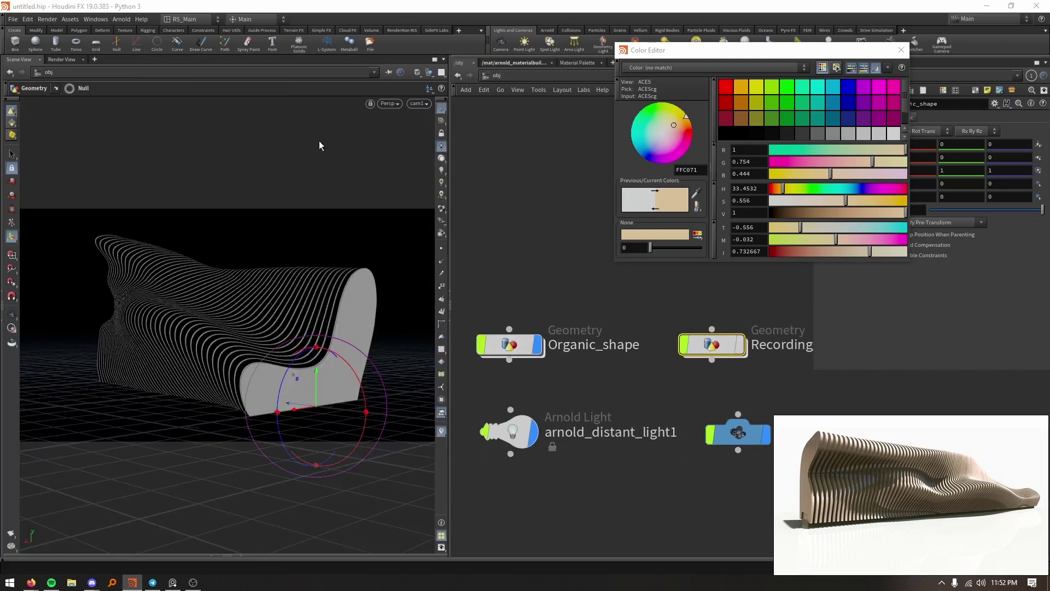
pyautogui.click(61, 59)
pyautogui.click(42, 75)
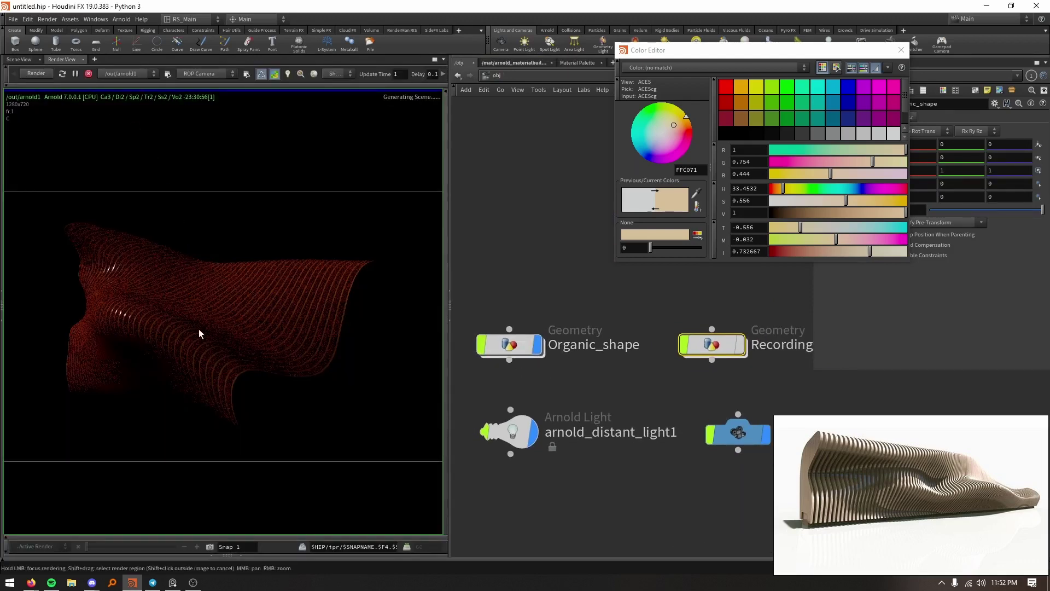
# Open the Arnold material builder network and examine how standard_surface1 feeds the OUT_material node.
pyautogui.moveTo(626, 402); pyautogui.dragTo(605, 403, button='middle')
pyautogui.moveTo(610, 404); pyautogui.dragTo(611, 415, button='right')
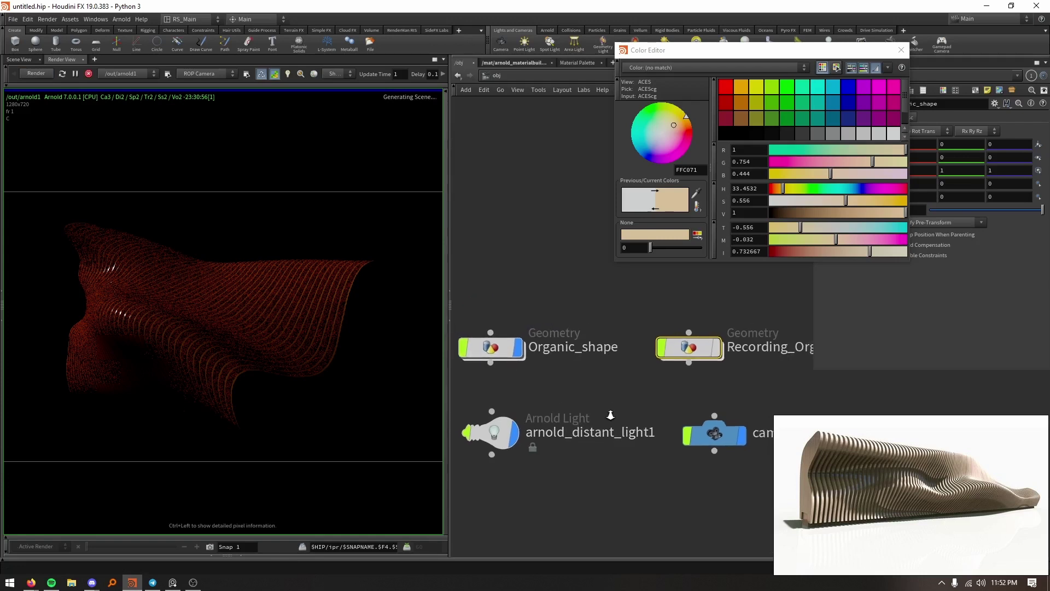
pyautogui.click(527, 62)
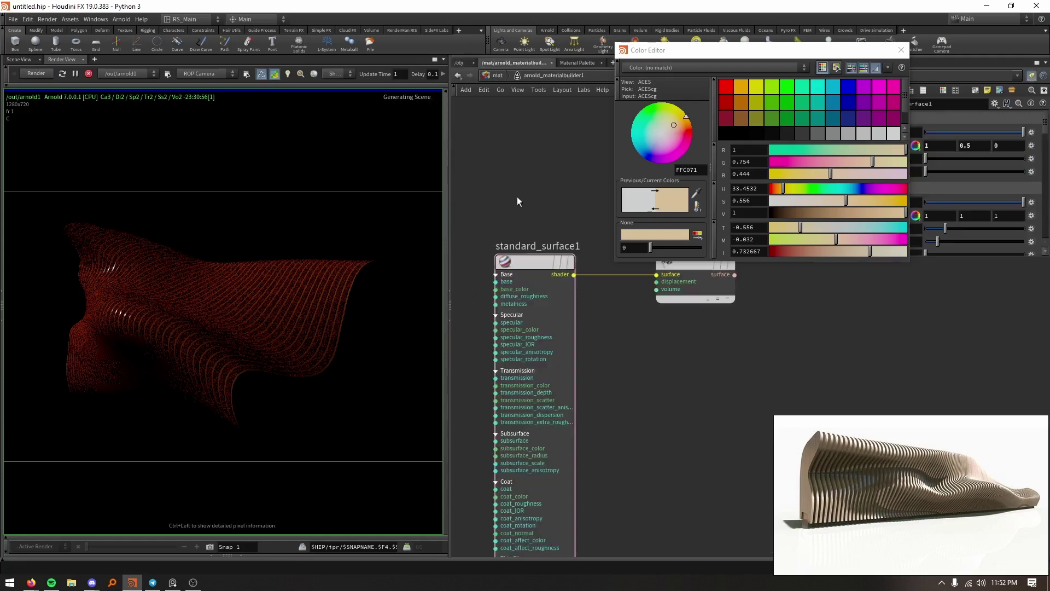
pyautogui.moveTo(517, 196); pyautogui.dragTo(499, 233, button='middle')
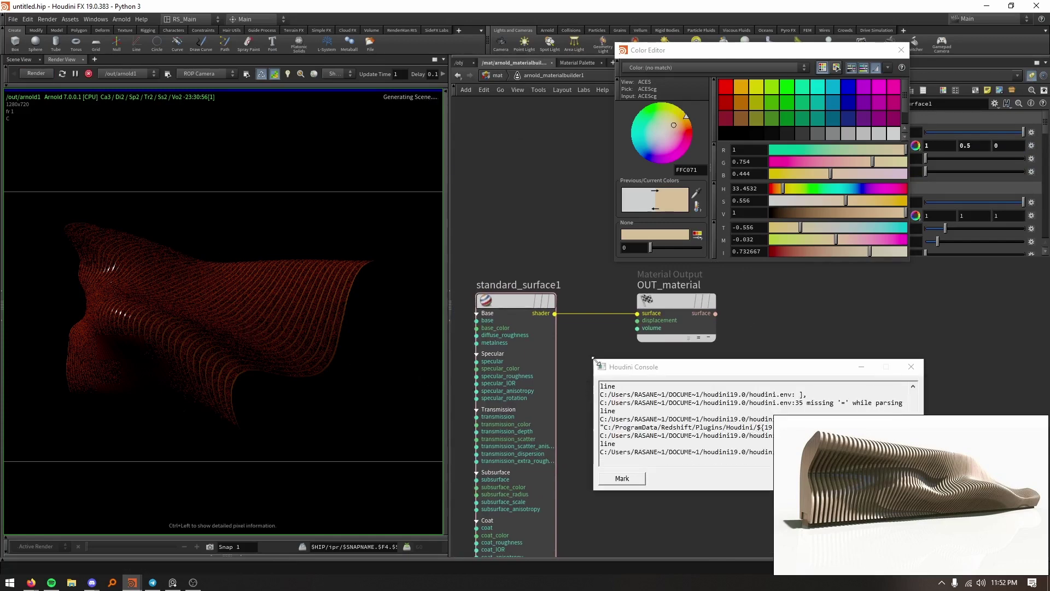
pyautogui.click(501, 401)
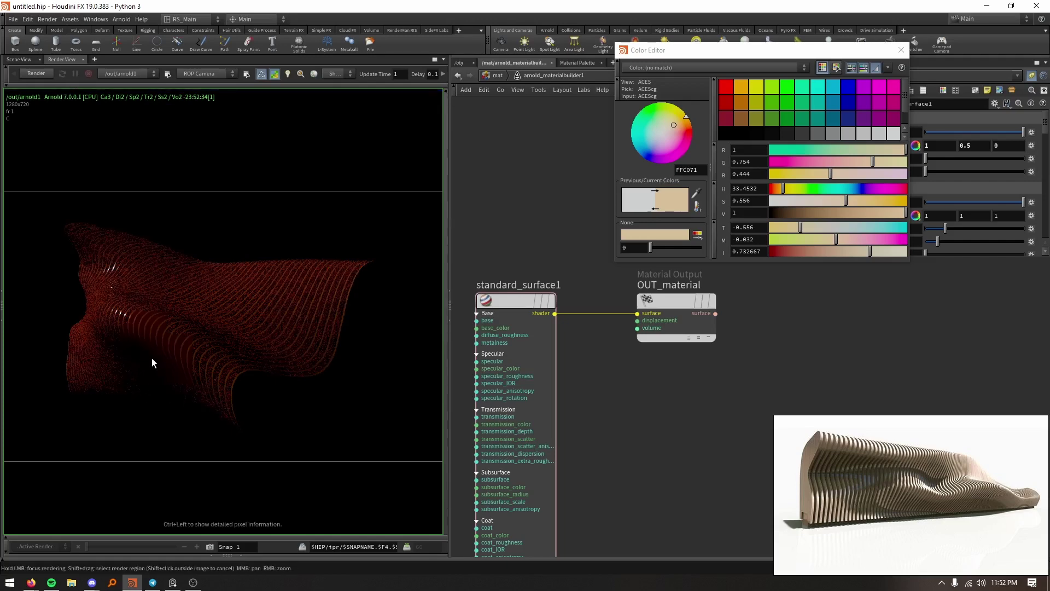
# Return from the render to the 3D scene, leave the cam1 view and switch the viewport to normal lighting.
pyautogui.moveTo(152, 359); pyautogui.dragTo(143, 273, button='right')
pyautogui.click(22, 60)
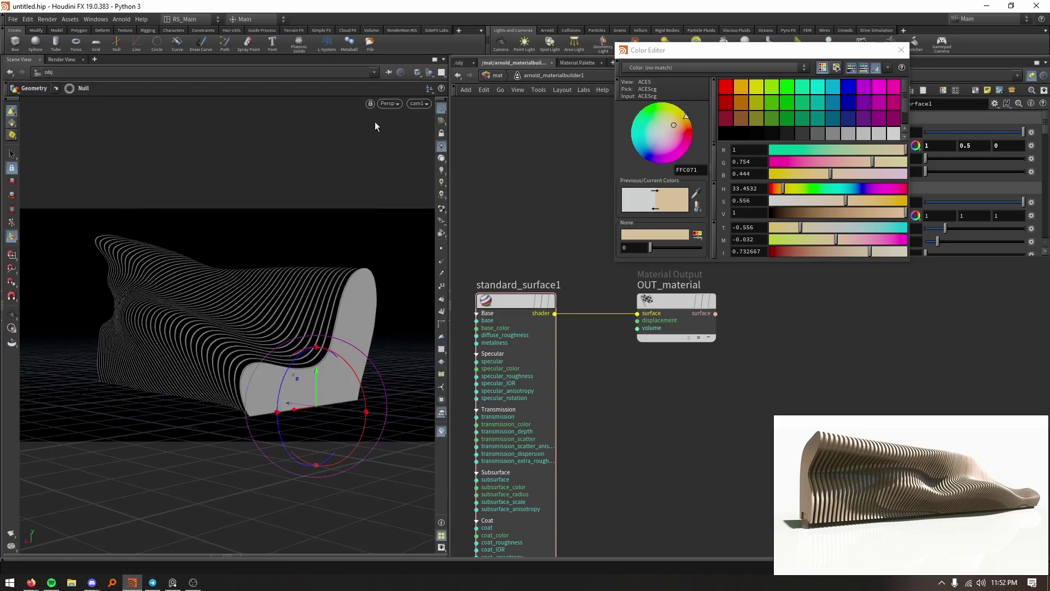
pyautogui.keyDown('alt'); pyautogui.moveTo(203, 263); pyautogui.dragTo(350, 323); pyautogui.keyUp('alt')
pyautogui.keyDown('alt'); pyautogui.moveTo(350, 323); pyautogui.dragTo(271, 402, button='right'); pyautogui.keyUp('alt')
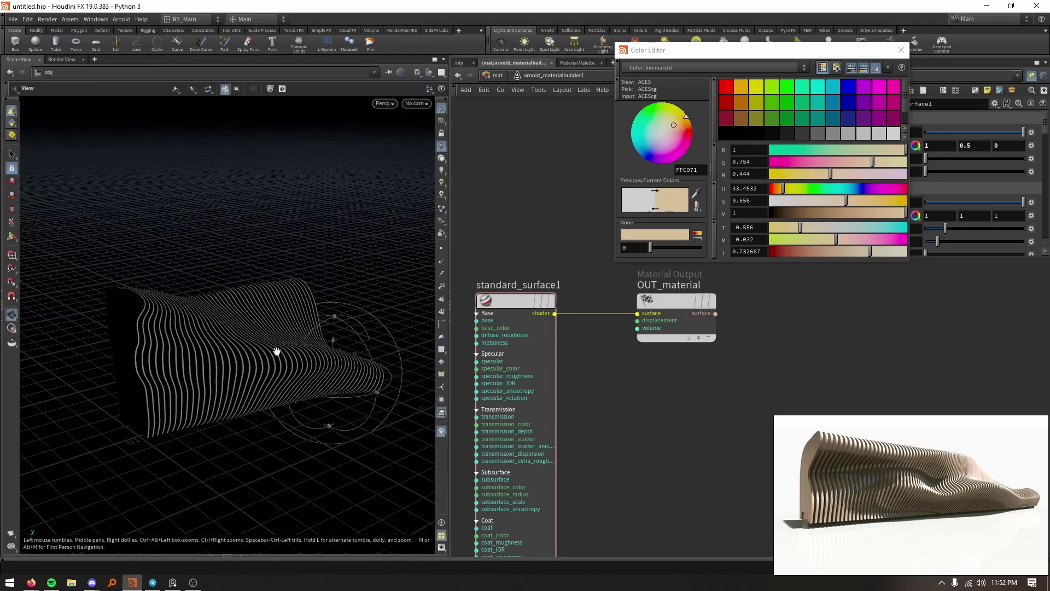
pyautogui.click(442, 175)
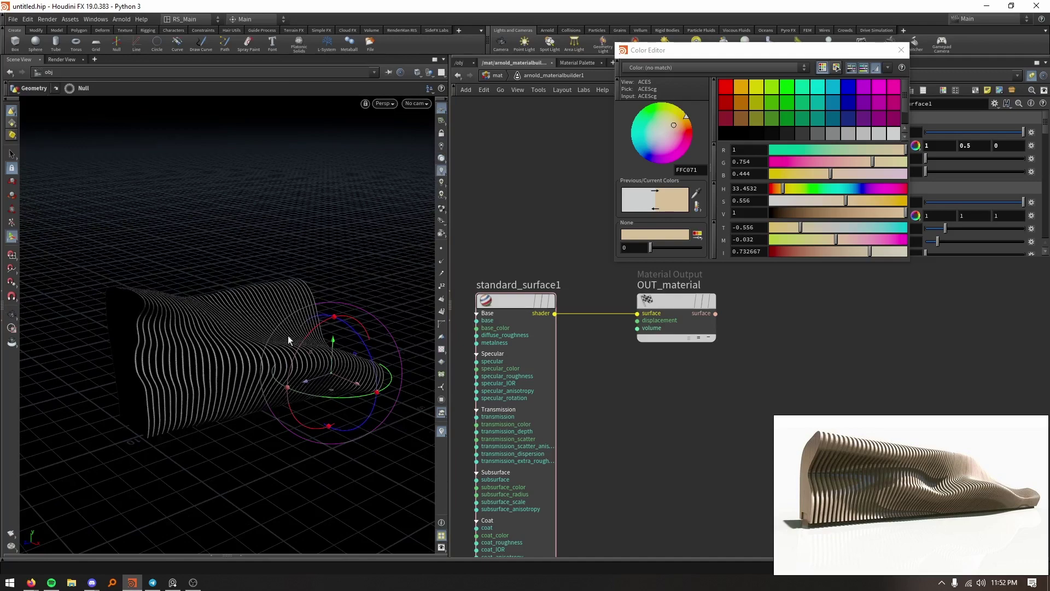
pyautogui.keyDown('alt'); pyautogui.moveTo(288, 336); pyautogui.dragTo(228, 368); pyautogui.keyUp('alt')
pyautogui.keyDown('alt'); pyautogui.moveTo(290, 383); pyautogui.dragTo(254, 341); pyautogui.keyUp('alt')
# Leave the material builder, return to the object level, show Recording_Organic_shape and hide Organic_shape.
pyautogui.click(494, 75)
pyautogui.moveTo(533, 207); pyautogui.dragTo(491, 211, button='middle')
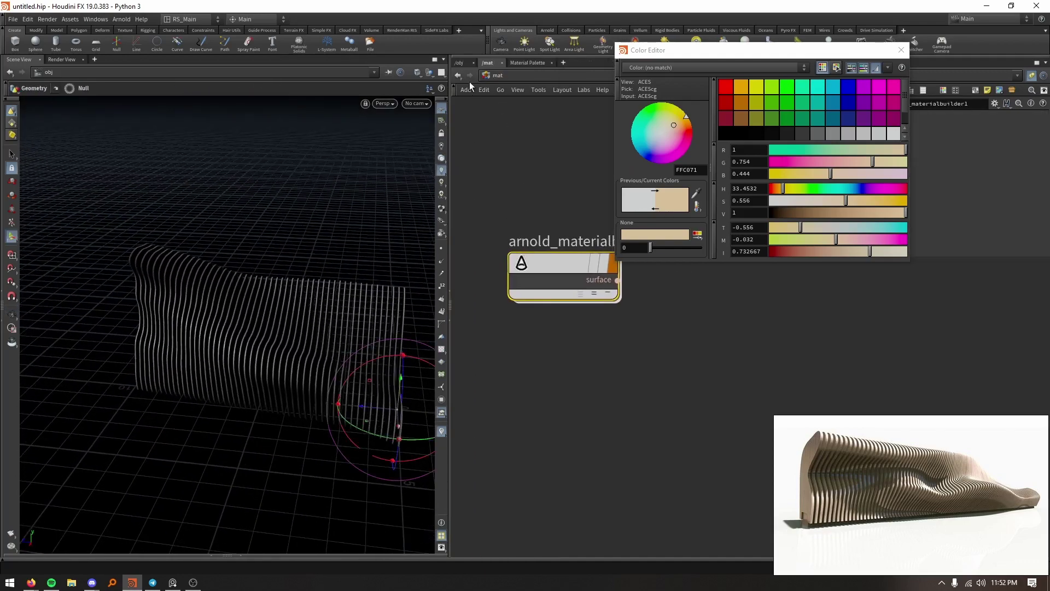
pyautogui.click(466, 65)
pyautogui.moveTo(590, 293); pyautogui.dragTo(550, 295, button='middle')
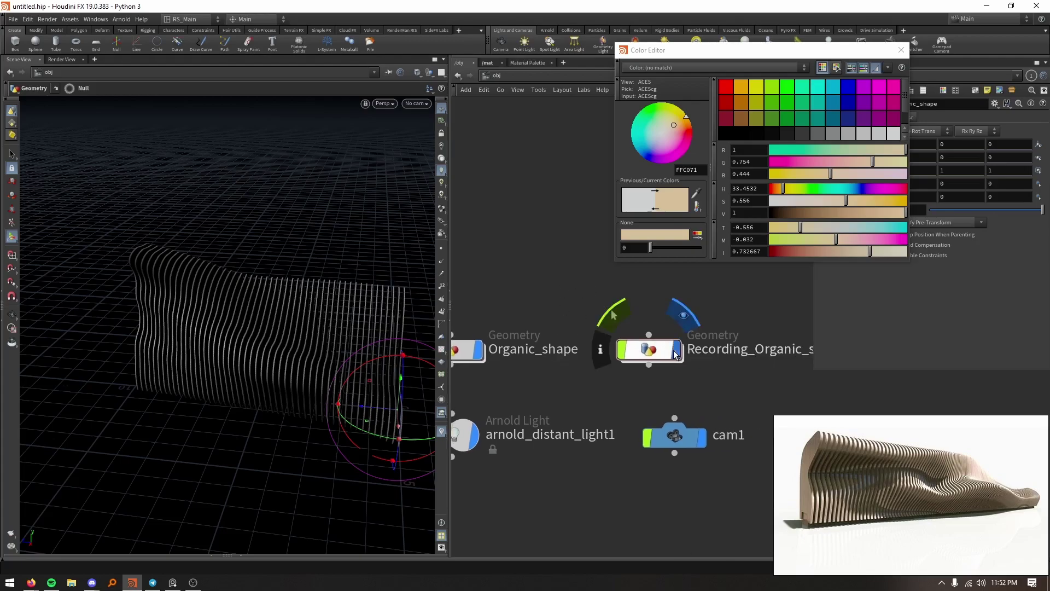
pyautogui.click(676, 350)
pyautogui.click(479, 351)
pyautogui.press('Escape')
pyautogui.moveTo(405, 362)
pyautogui.mouseDown()
pyautogui.moveTo(234, 339)
pyautogui.moveTo(371, 335)
pyautogui.moveTo(309, 349)
pyautogui.moveTo(89, 328)
pyautogui.moveTo(208, 343)
pyautogui.moveTo(205, 382)
pyautogui.mouseUp()
pyautogui.press('Return')
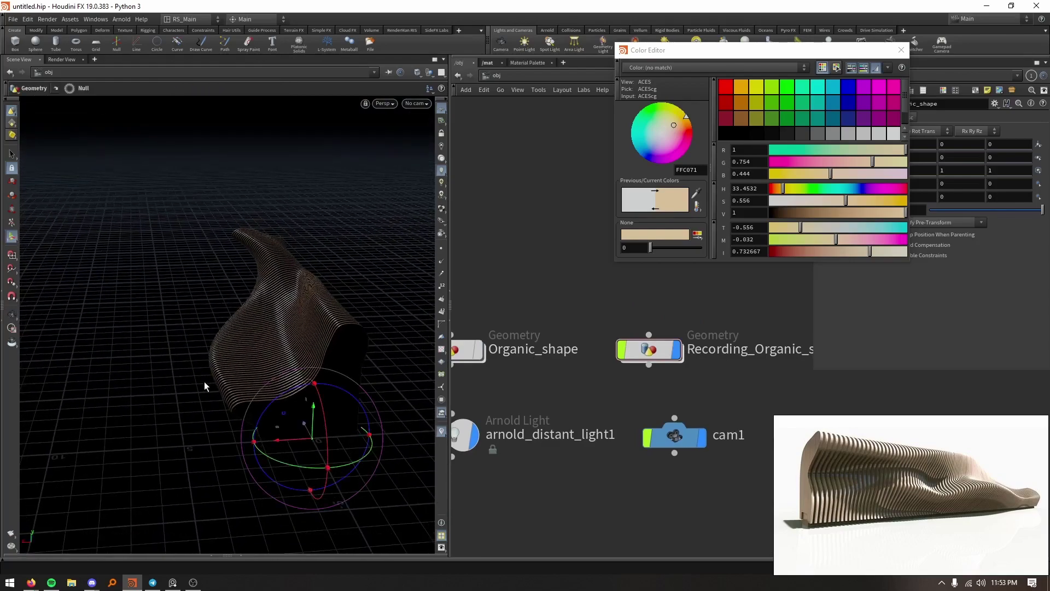